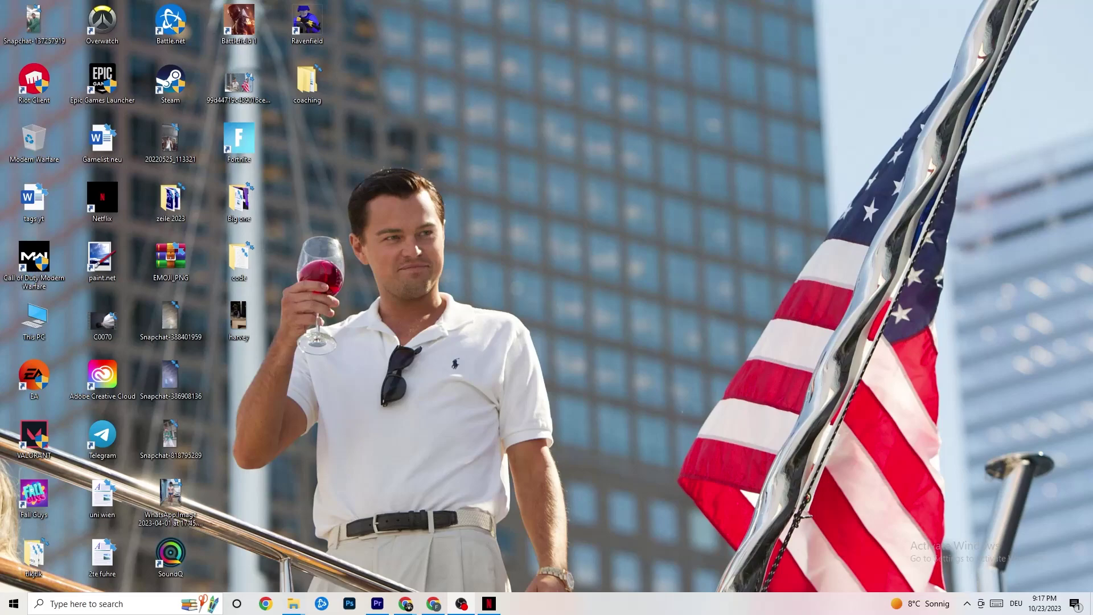
Open the system display settings and check the available colour profiles
{"action": "left_click", "coordinate": [11, 602]}
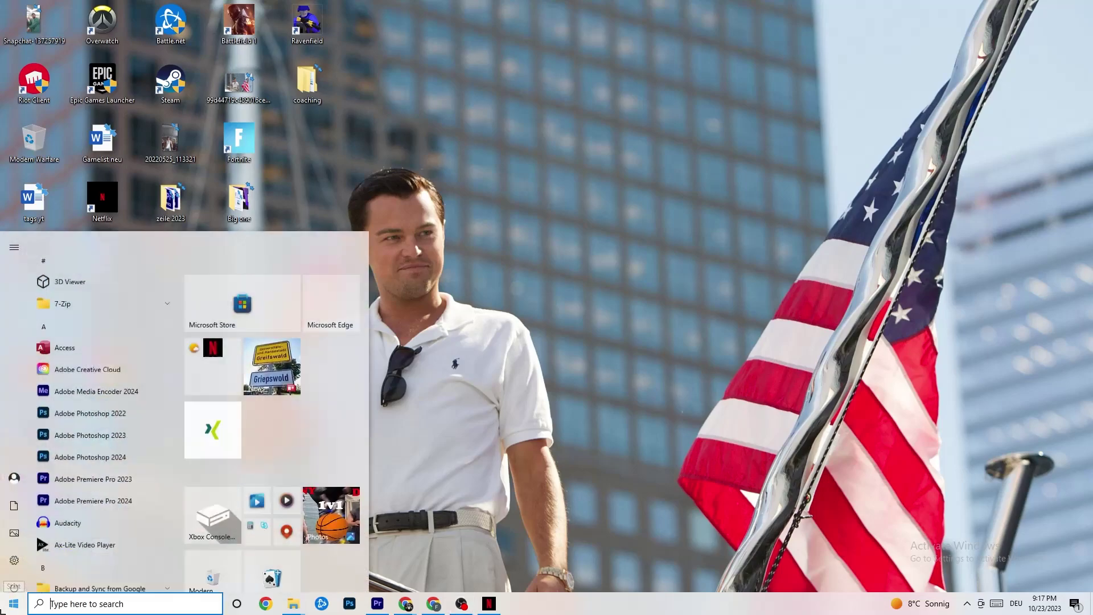
{"action": "left_click", "coordinate": [15, 551]}
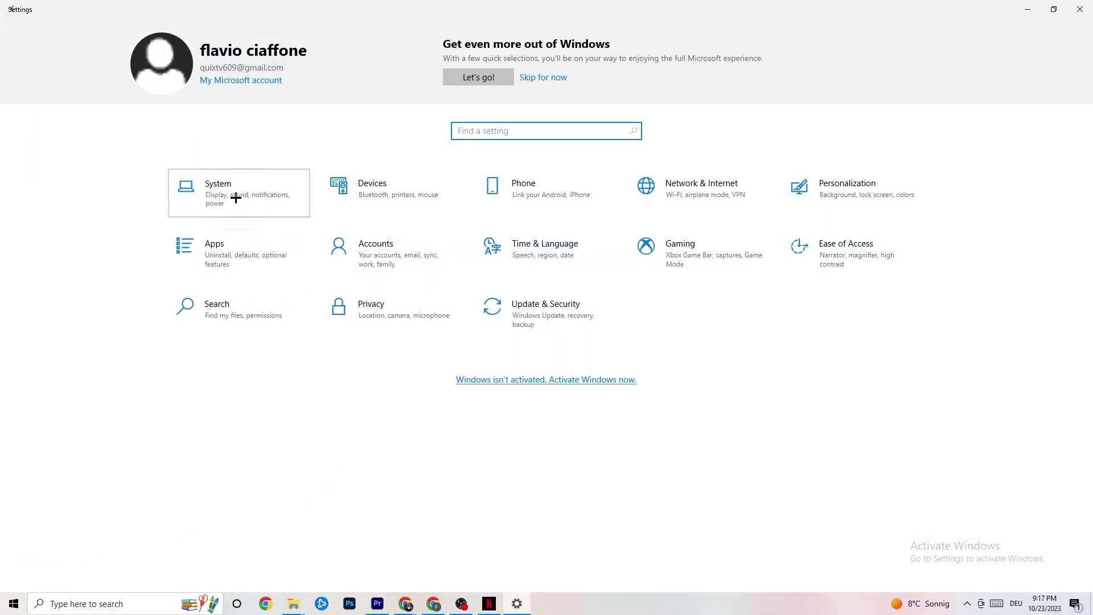
{"action": "left_click", "coordinate": [236, 197]}
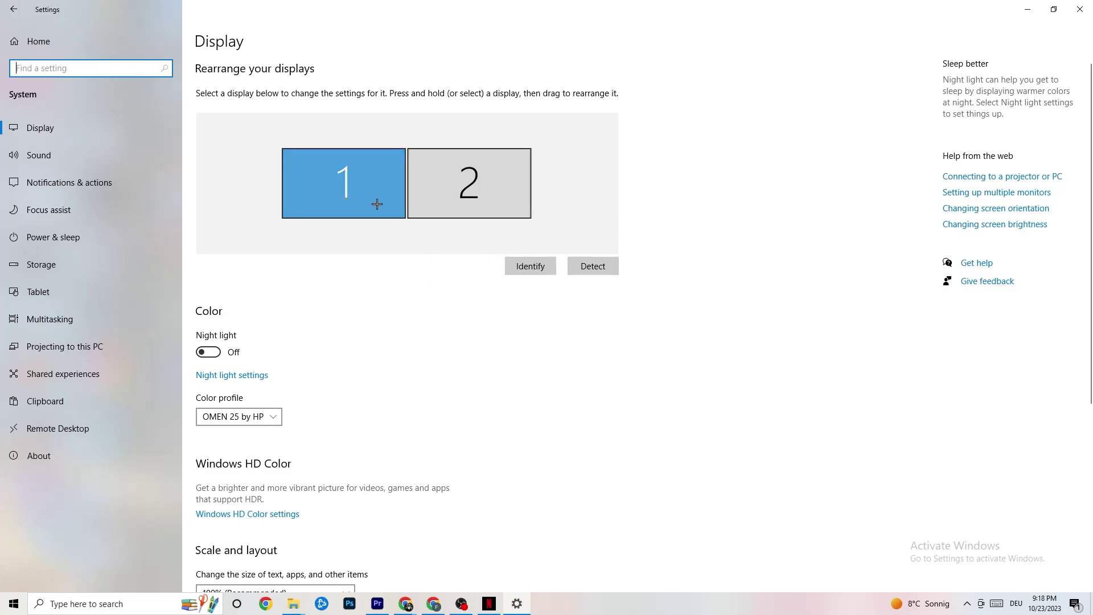
{"action": "scroll", "coordinate": [379, 204], "scroll_direction": "down", "scroll_amount": 5}
{"action": "left_click", "coordinate": [272, 148]}
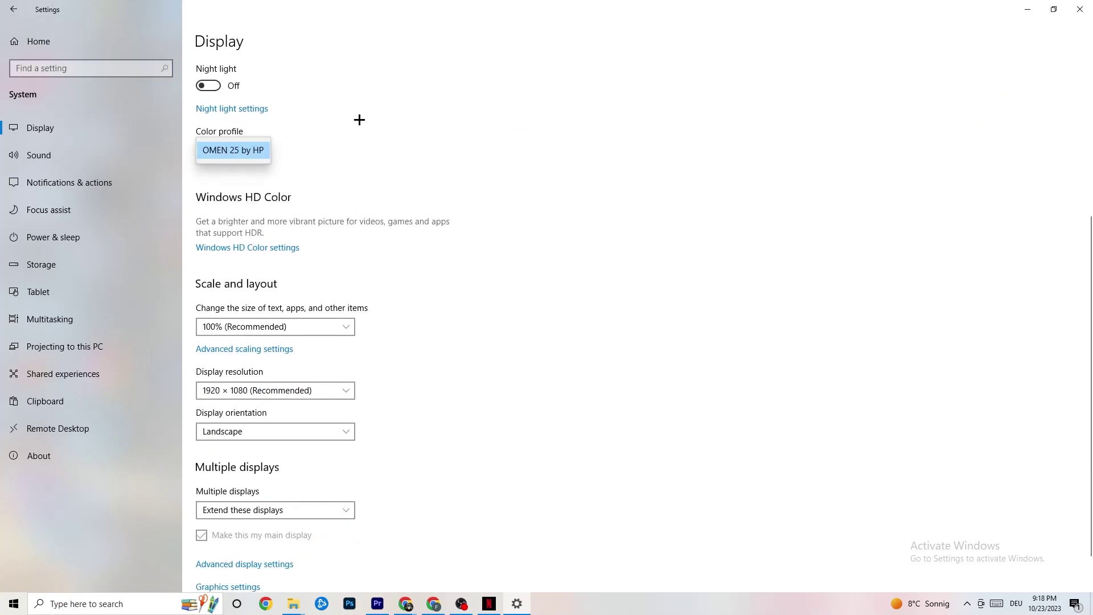
{"action": "left_click", "coordinate": [359, 119]}
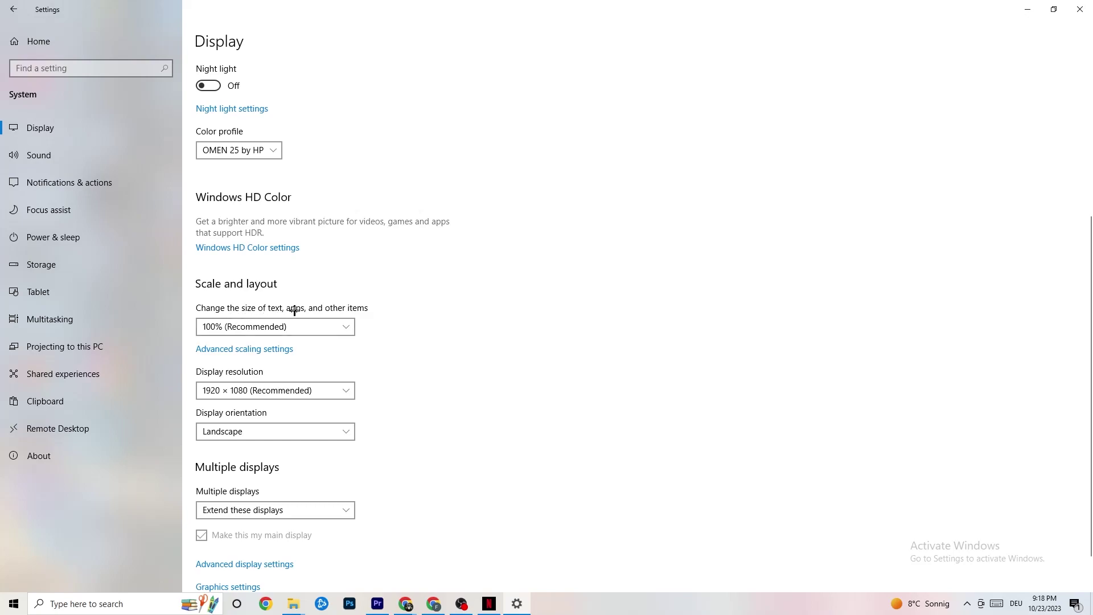
Review the options for text and app scaling and for display resolution
{"action": "left_click", "coordinate": [336, 326]}
{"action": "left_click", "coordinate": [468, 280]}
{"action": "left_click", "coordinate": [349, 389]}
{"action": "left_click", "coordinate": [474, 354]}
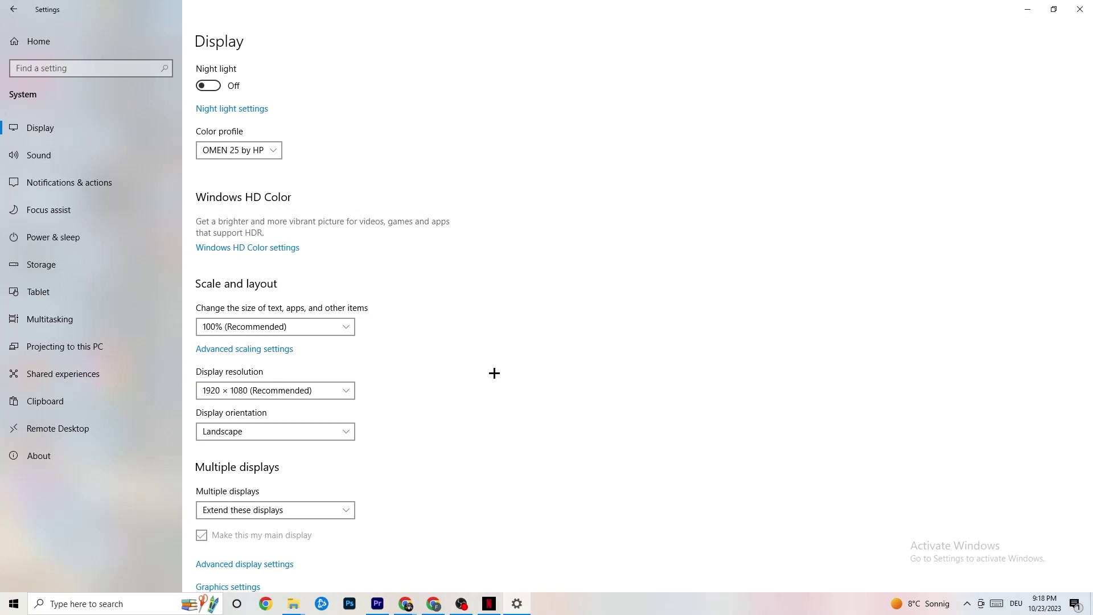
{"action": "left_click", "coordinate": [353, 390]}
{"action": "left_click", "coordinate": [453, 366]}
Check the Storage Sense recycle bin deletion interval and run the cleanup of temporary files immediately
{"action": "left_click", "coordinate": [71, 273]}
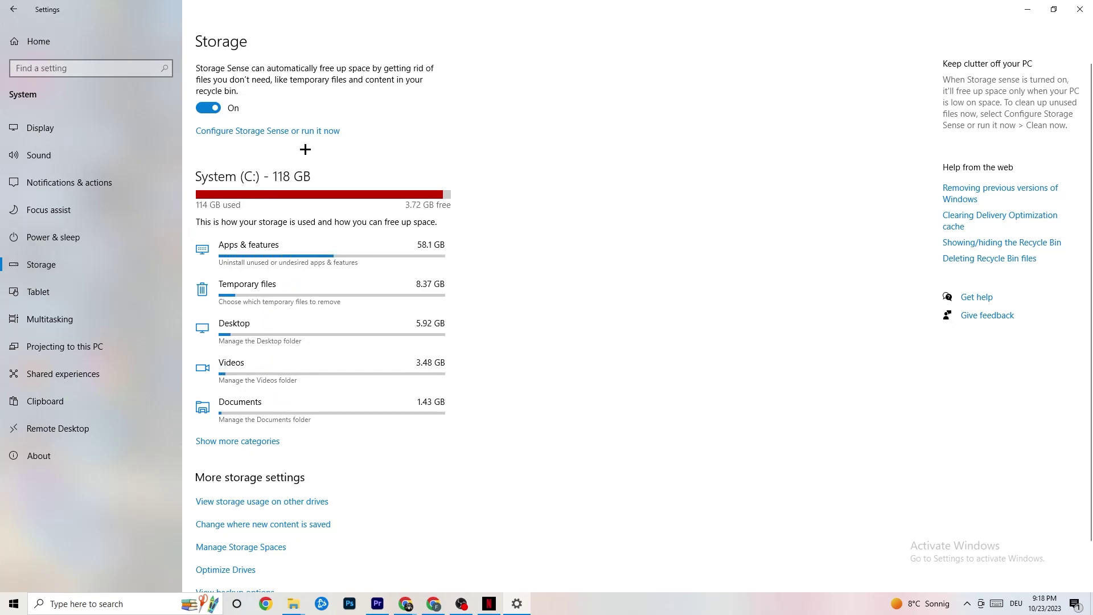
{"action": "left_click", "coordinate": [315, 132]}
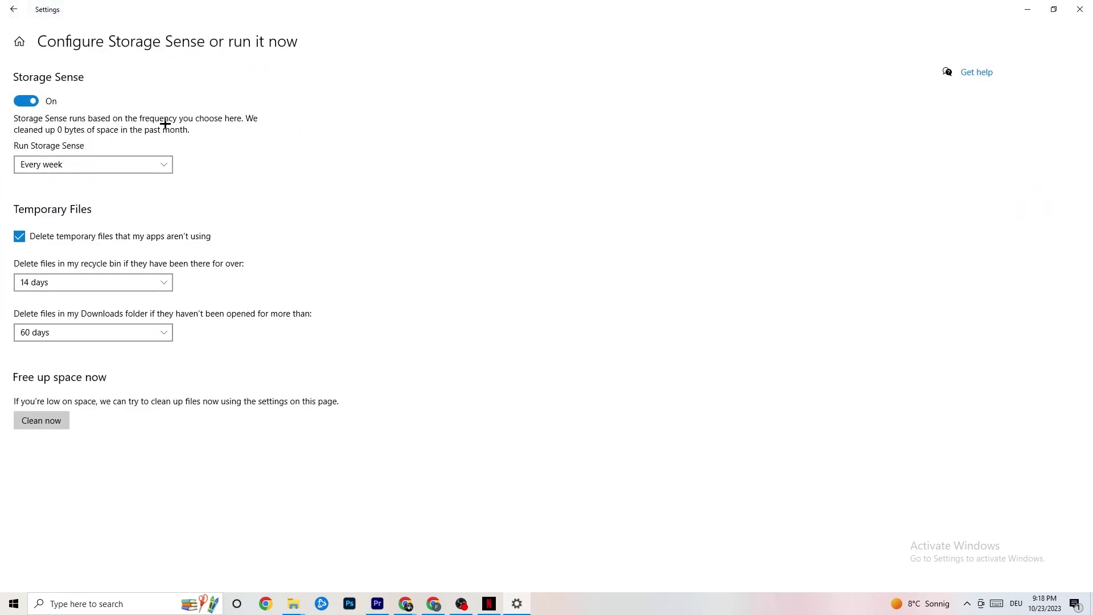
{"action": "left_click", "coordinate": [114, 283]}
{"action": "left_click", "coordinate": [113, 194]}
{"action": "left_click", "coordinate": [59, 418]}
{"action": "left_click", "coordinate": [11, 7]}
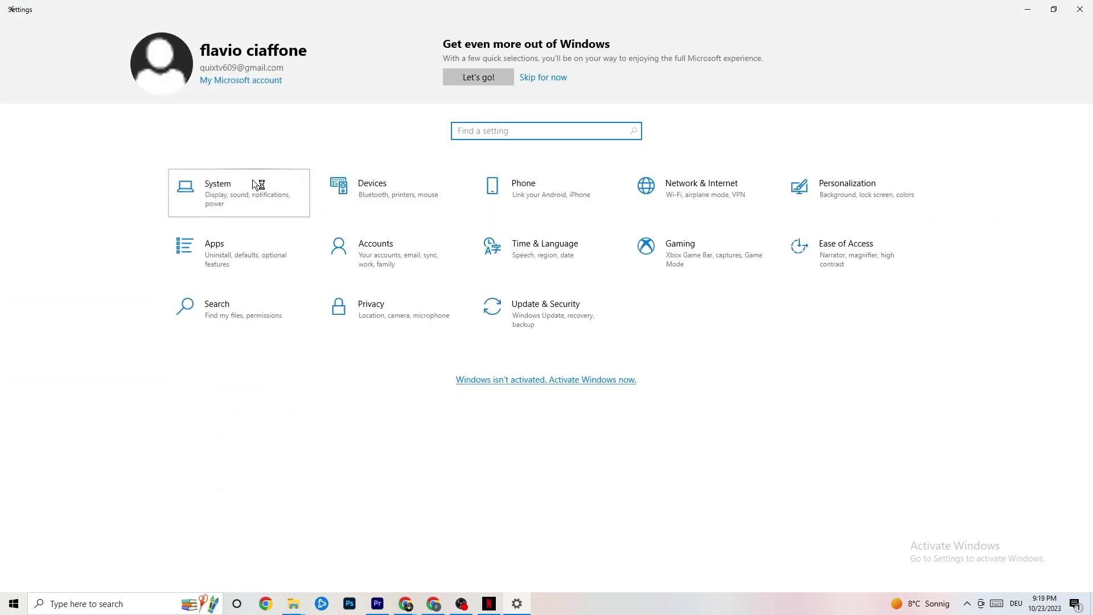
Examine the available power plans in the additional power settings and return to the Settings home page
{"action": "left_click", "coordinate": [256, 180]}
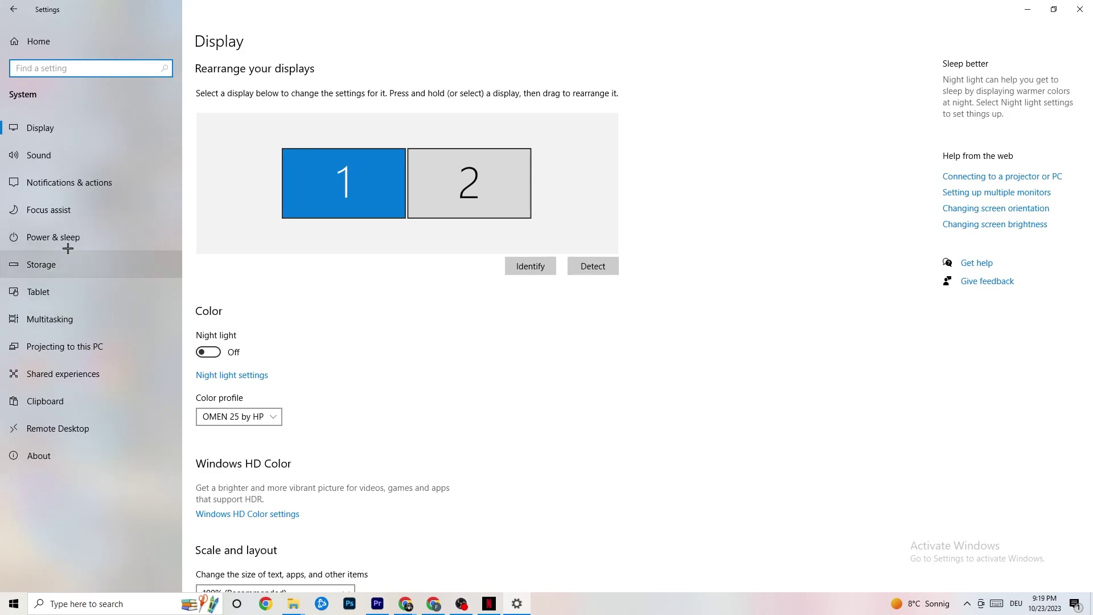
{"action": "left_click", "coordinate": [37, 233]}
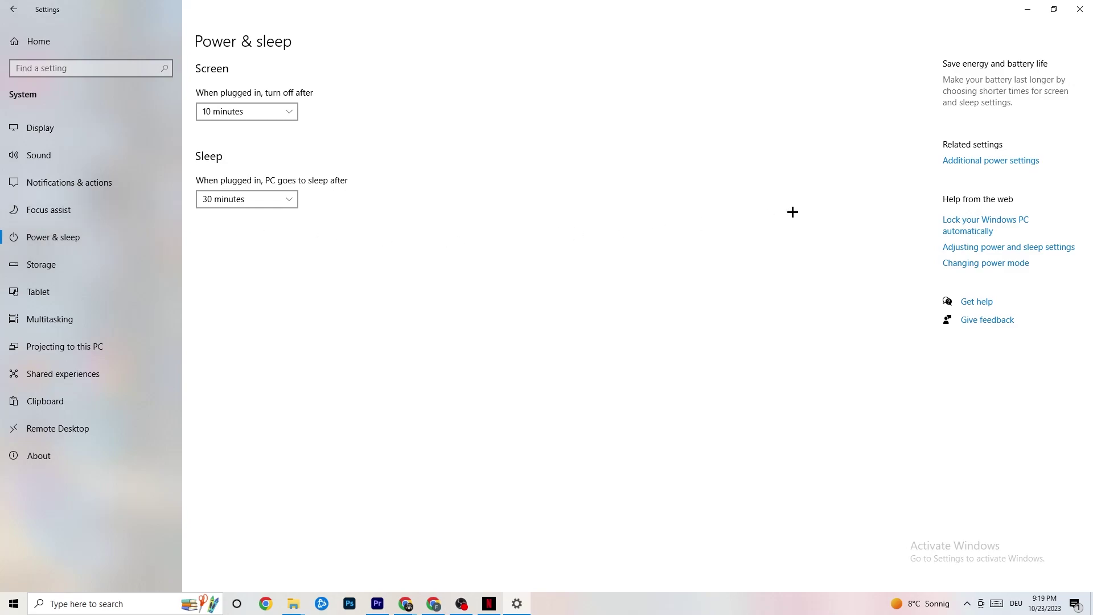
{"action": "left_click", "coordinate": [985, 159]}
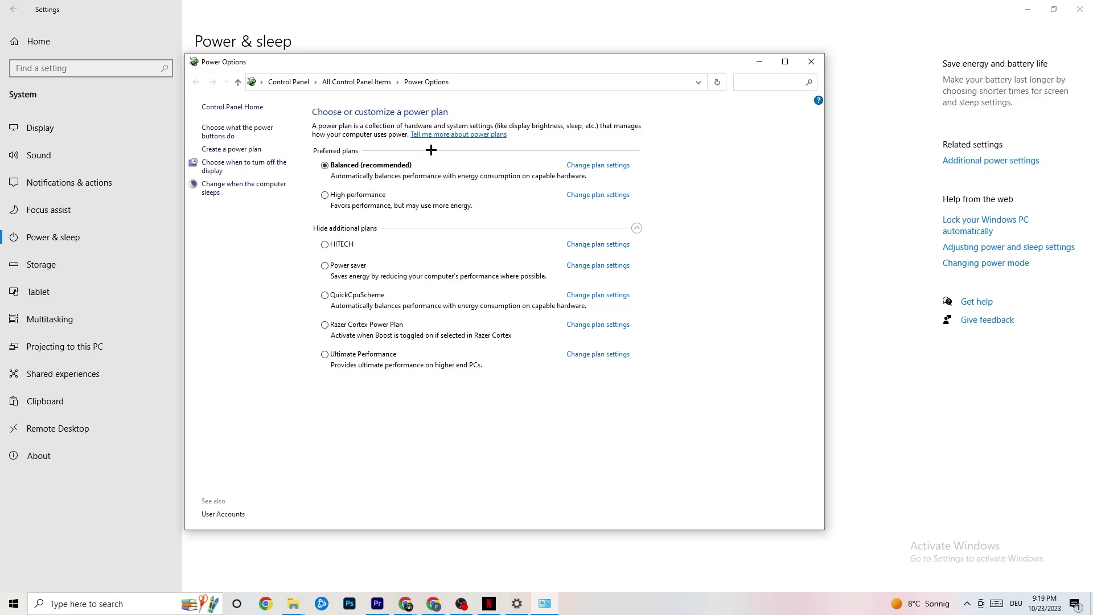
{"action": "left_click", "coordinate": [812, 62]}
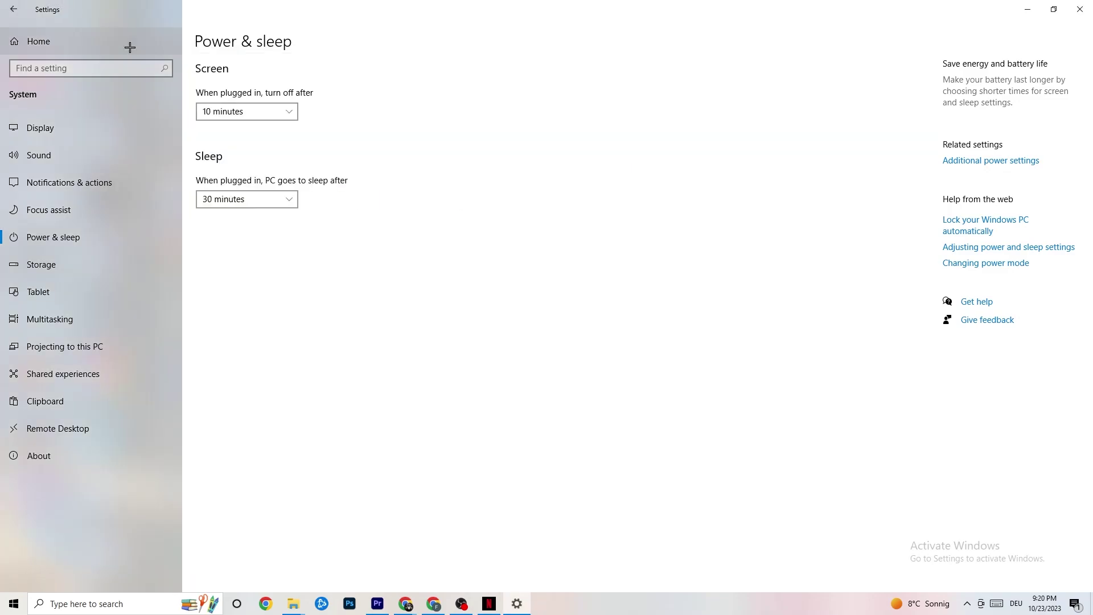
{"action": "left_click", "coordinate": [17, 8]}
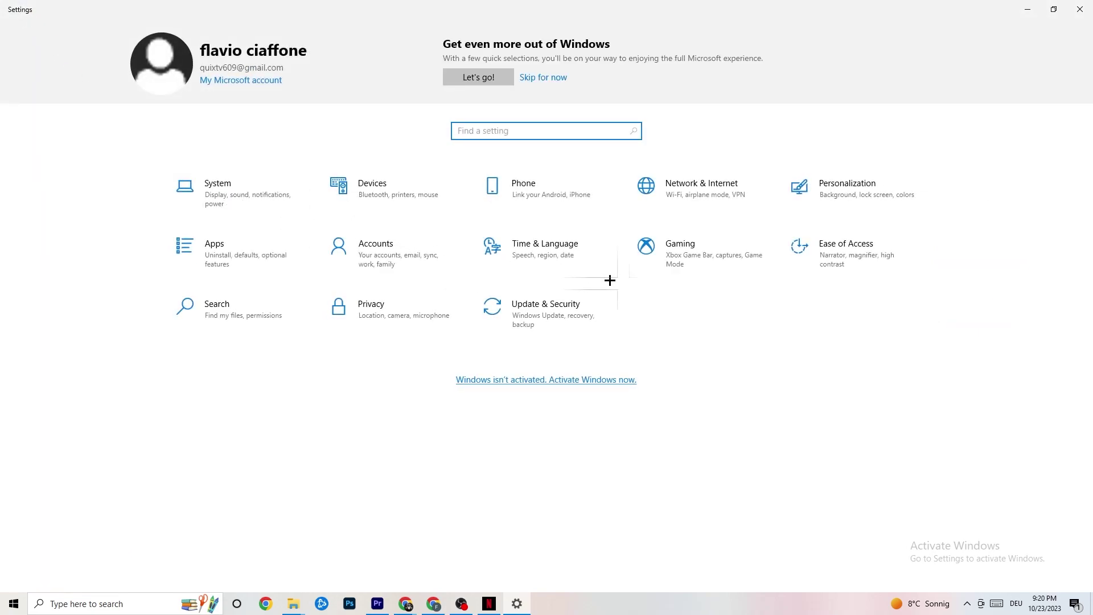
Check the gaming settings for Xbox Game Bar, Captures and Game Mode
{"action": "left_click", "coordinate": [694, 266]}
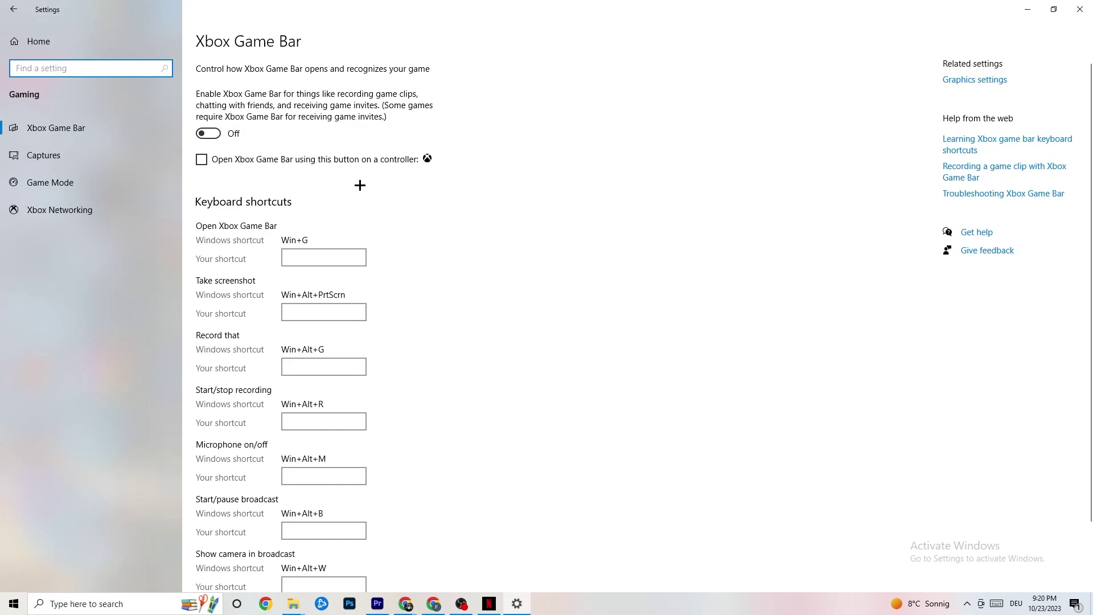
{"action": "scroll", "coordinate": [371, 214], "scroll_direction": "down", "scroll_amount": 2}
{"action": "scroll", "coordinate": [388, 400], "scroll_direction": "up", "scroll_amount": 2}
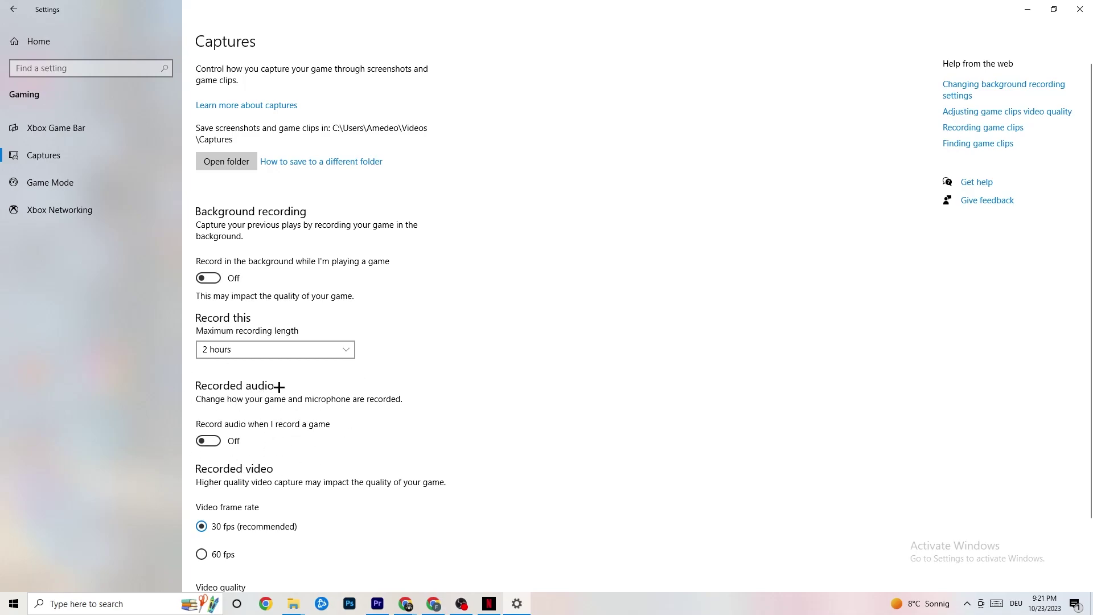
{"action": "scroll", "coordinate": [295, 395], "scroll_direction": "down", "scroll_amount": 2}
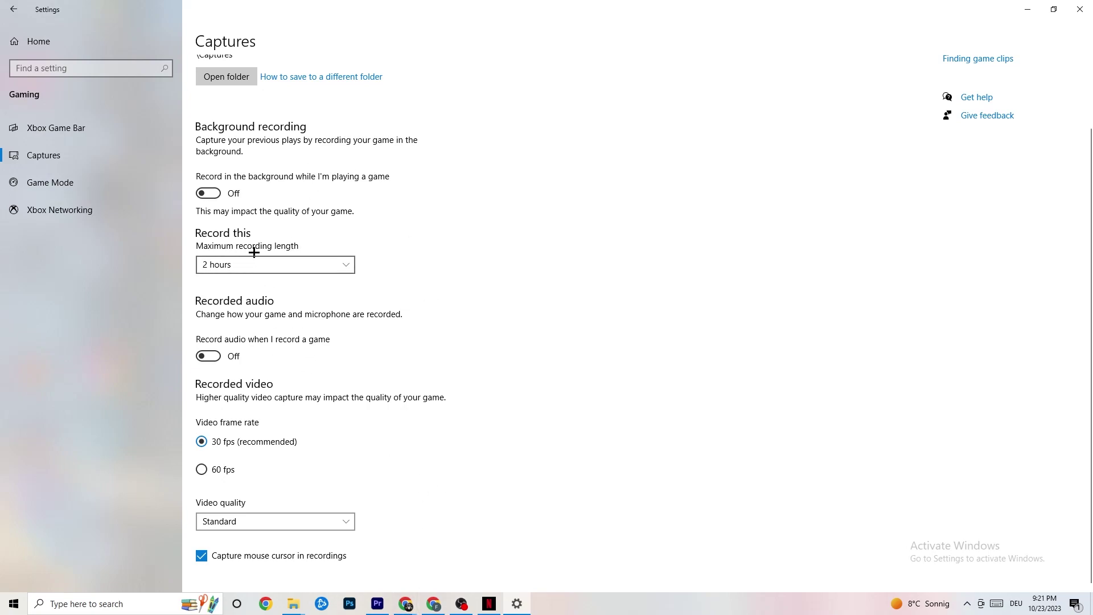
{"action": "left_click", "coordinate": [85, 187]}
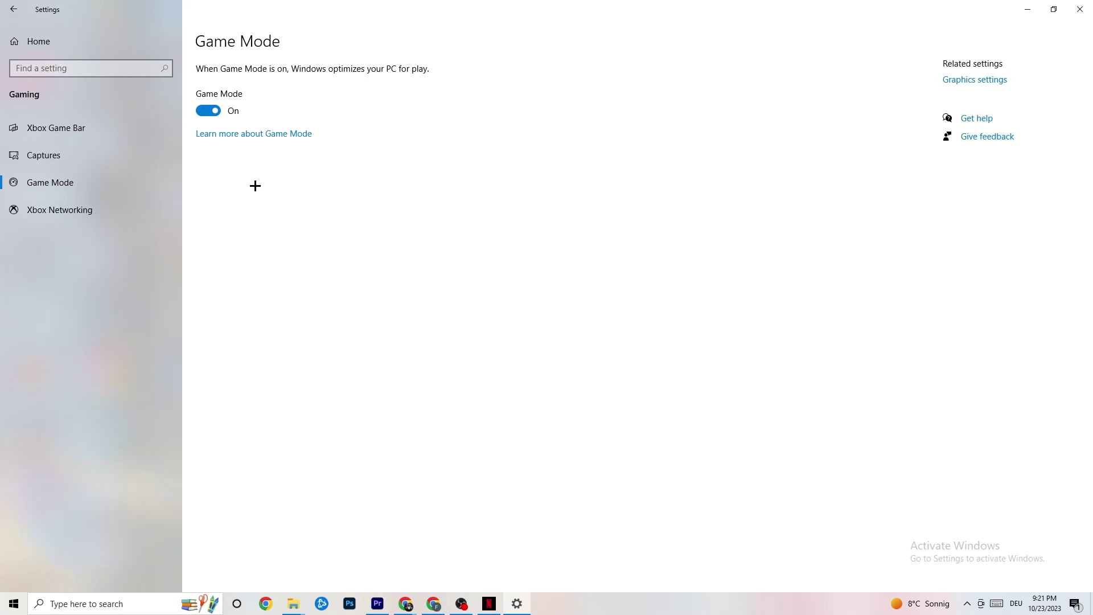
{"action": "left_click", "coordinate": [18, 9]}
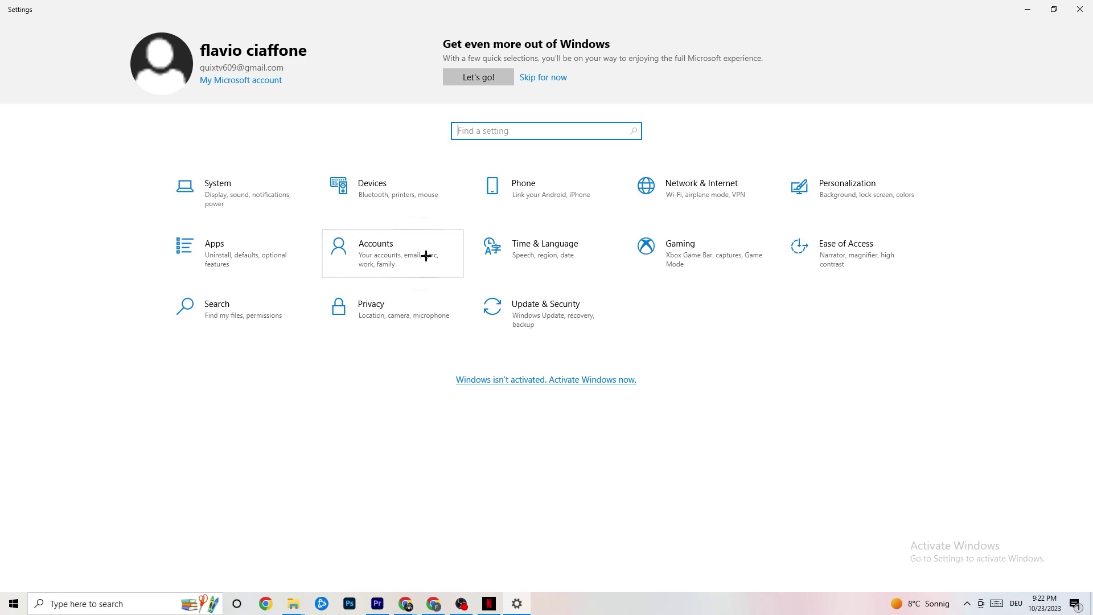
Review the Windows Update status and the Troubleshoot page, and close Settings
{"action": "left_click", "coordinate": [565, 321]}
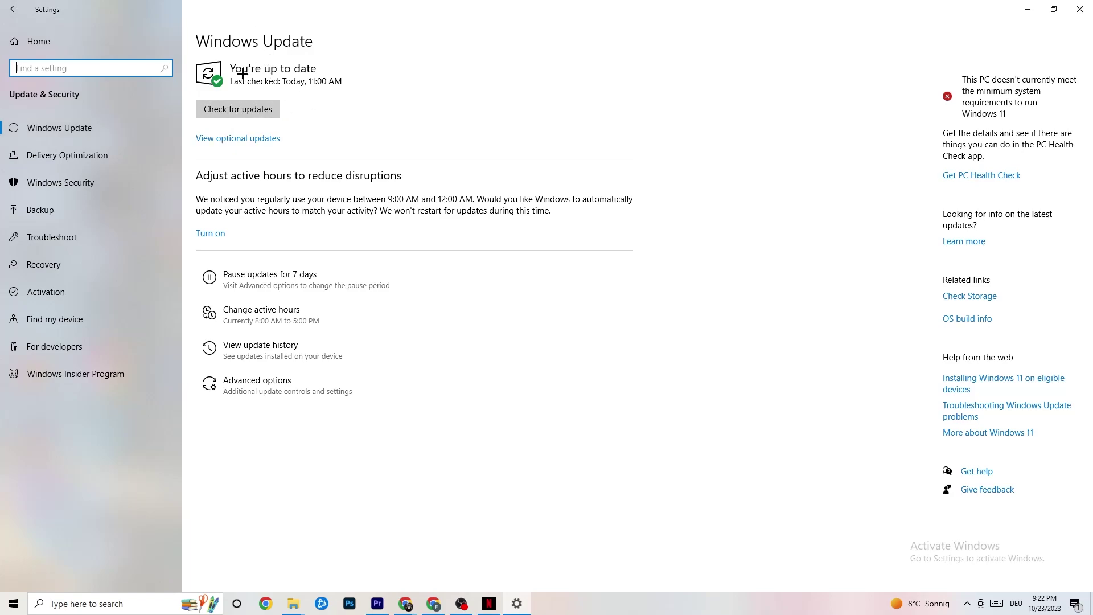
{"action": "left_click", "coordinate": [336, 97]}
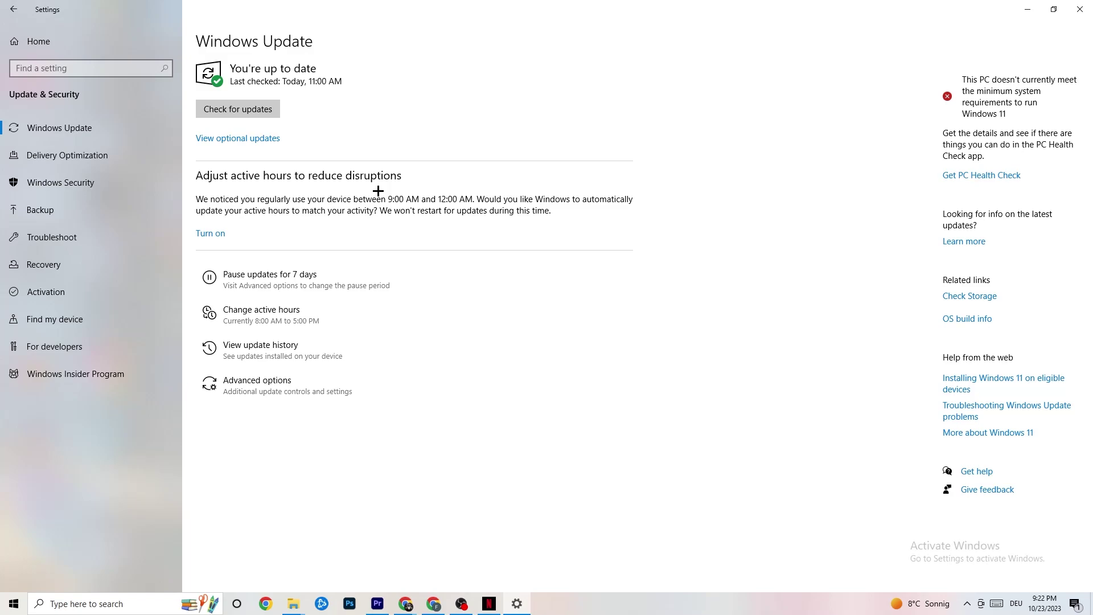
{"action": "left_click", "coordinate": [87, 237]}
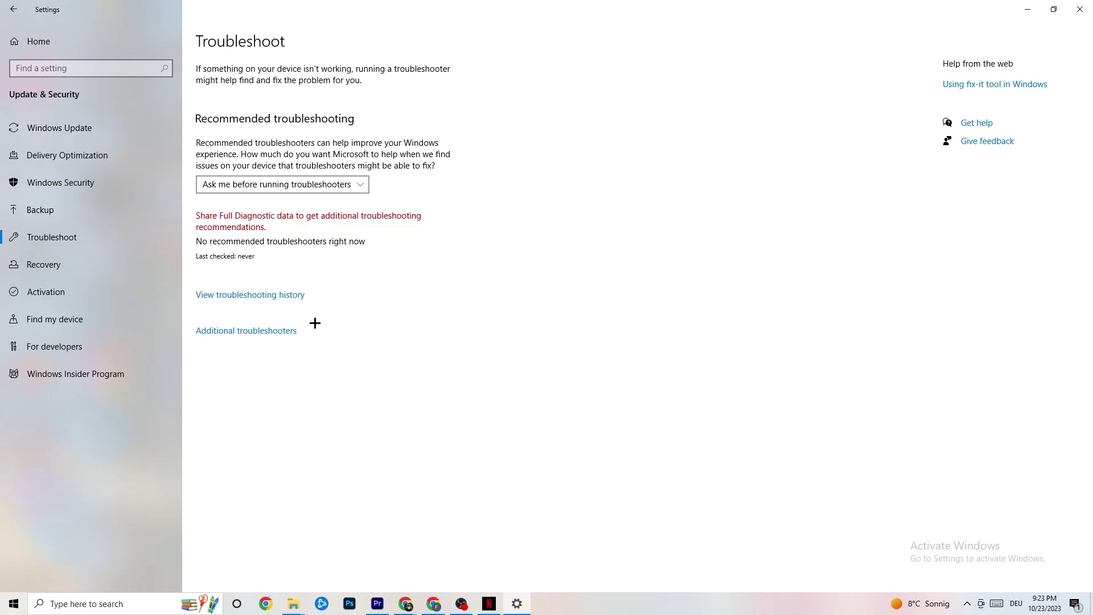
{"action": "left_click", "coordinate": [1074, 3]}
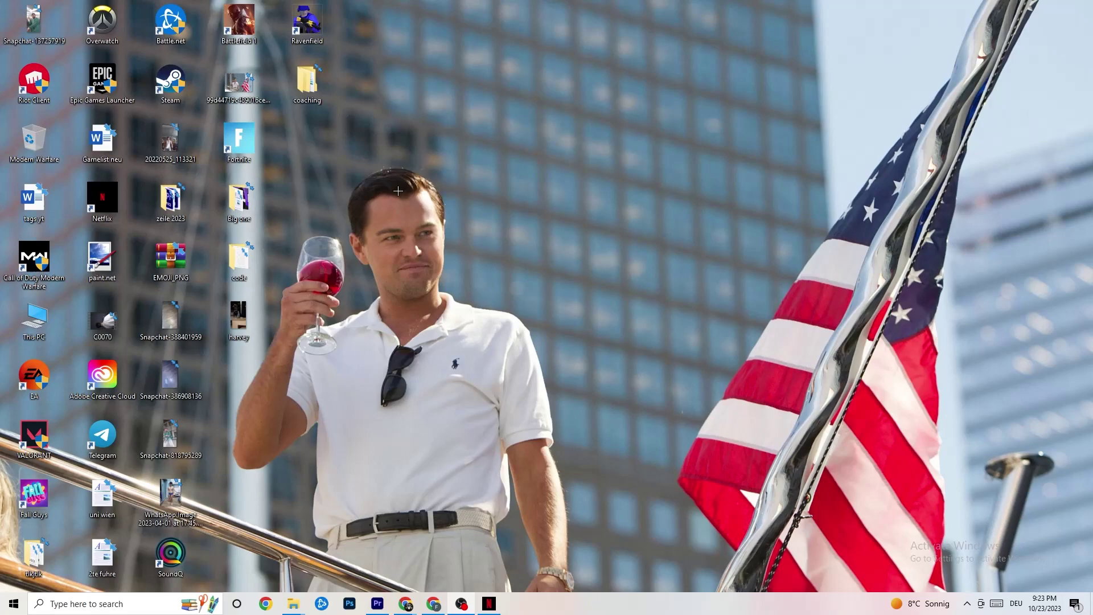
Move the Steam shortcut out of the icon columns to an empty area in the middle of the desktop
{"action": "left_click_drag", "start_coordinate": [174, 84], "coordinate": [624, 198]}
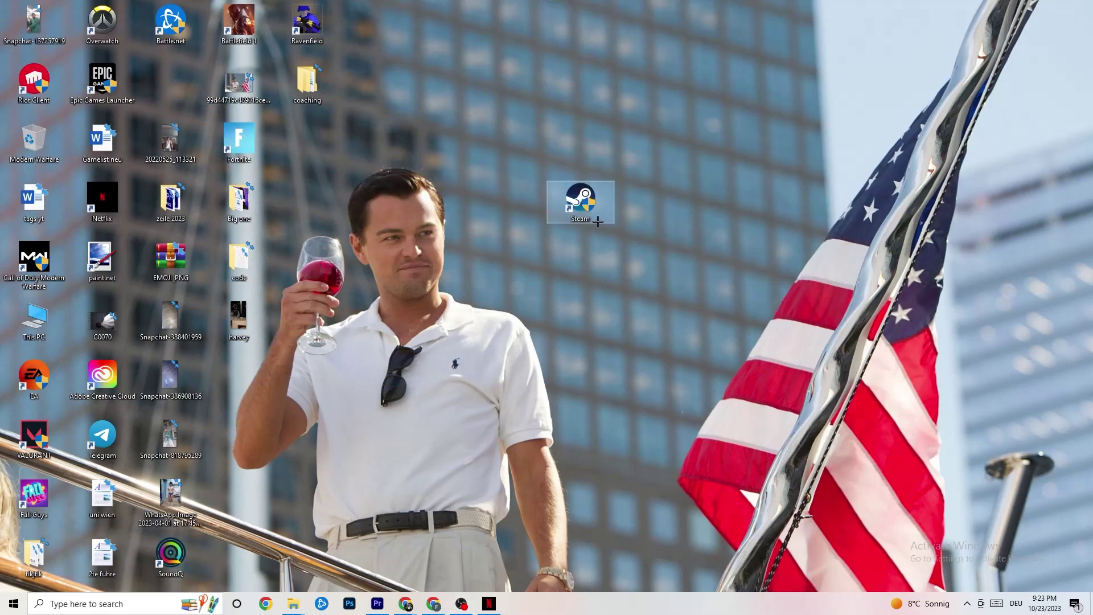
{"action": "right_click", "coordinate": [579, 206]}
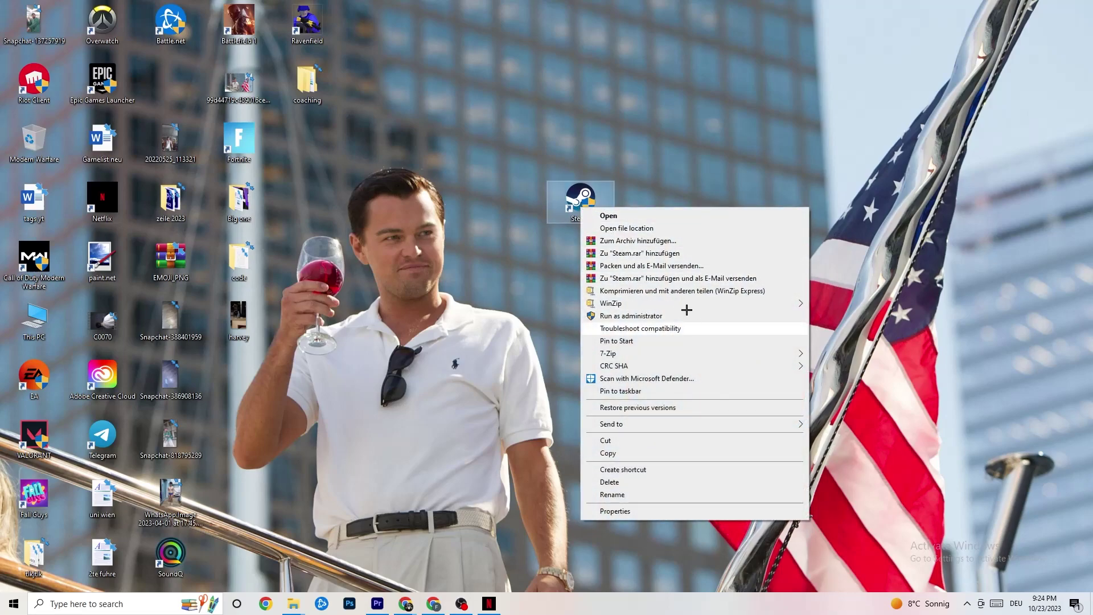
{"action": "left_click", "coordinate": [465, 284]}
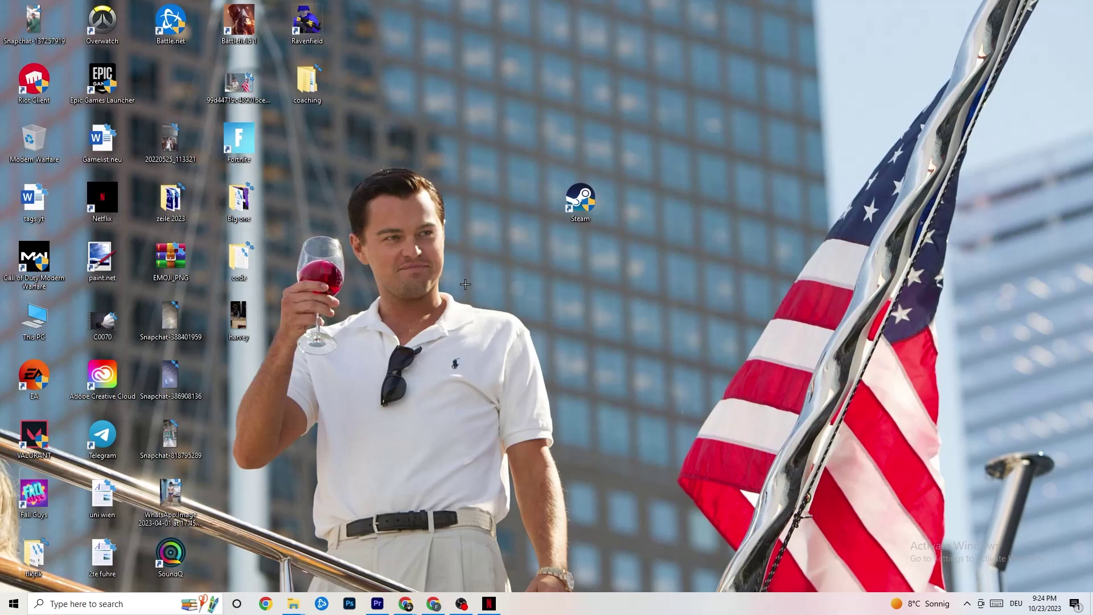
{"action": "left_click_drag", "start_coordinate": [556, 218], "coordinate": [487, 220]}
Check the Steam shortcut's compatibility properties, including the list of Windows compatibility modes, and close the properties
{"action": "right_click", "coordinate": [503, 205]}
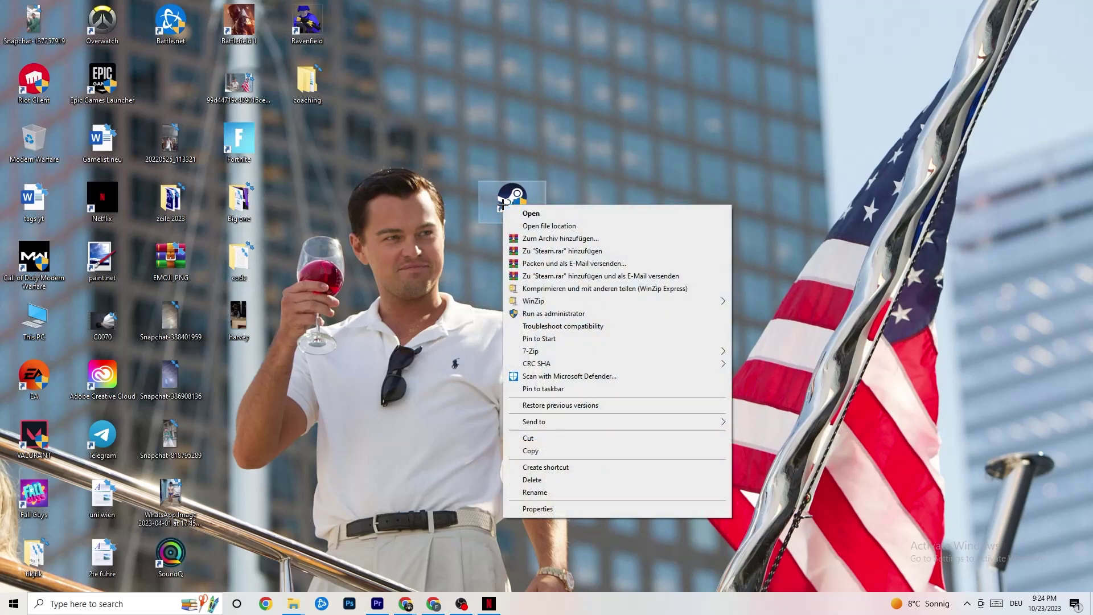
{"action": "left_click", "coordinate": [563, 508]}
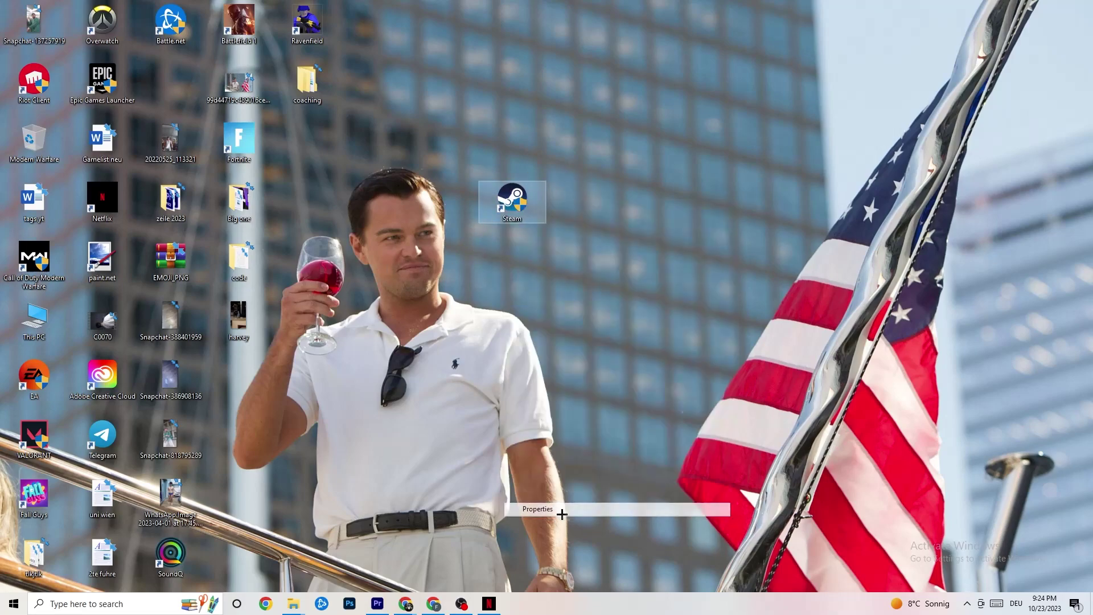
{"action": "left_click_drag", "start_coordinate": [597, 219], "coordinate": [440, 63]}
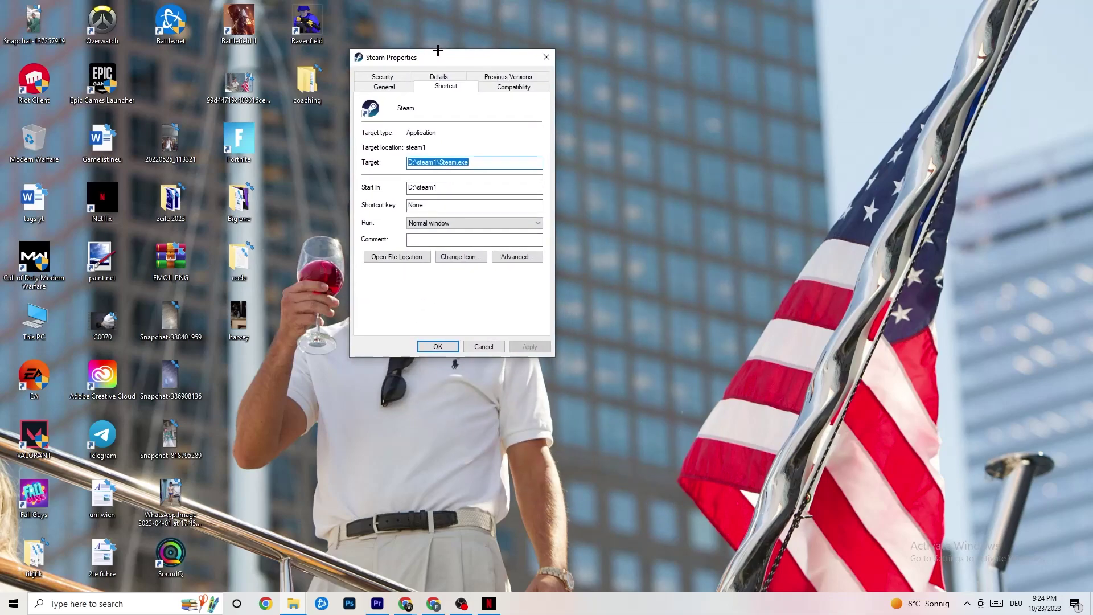
{"action": "left_click", "coordinate": [499, 86]}
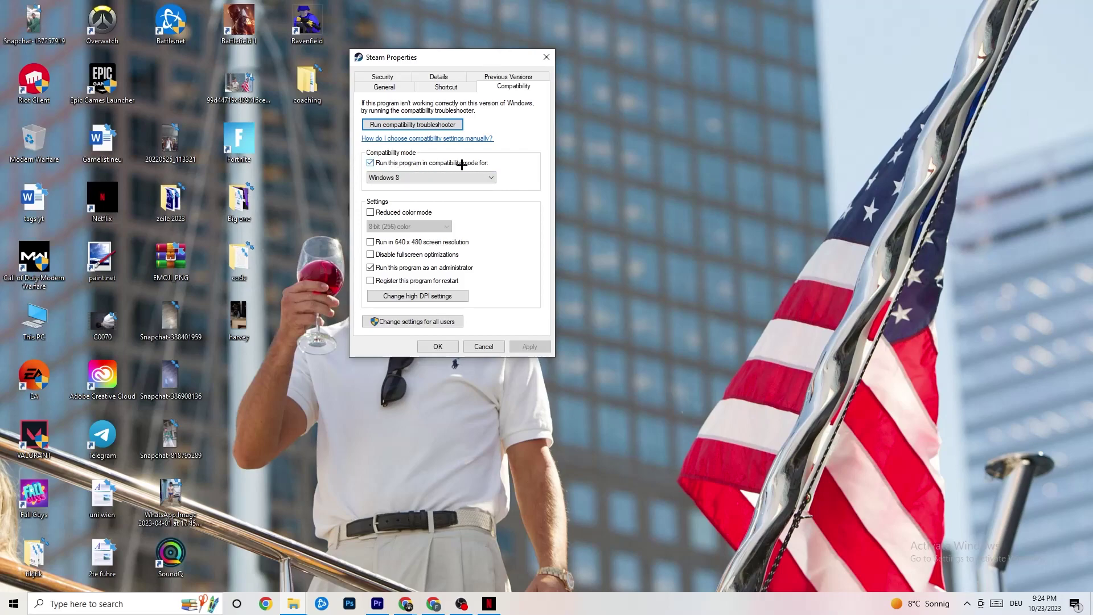
{"action": "left_click", "coordinate": [476, 176]}
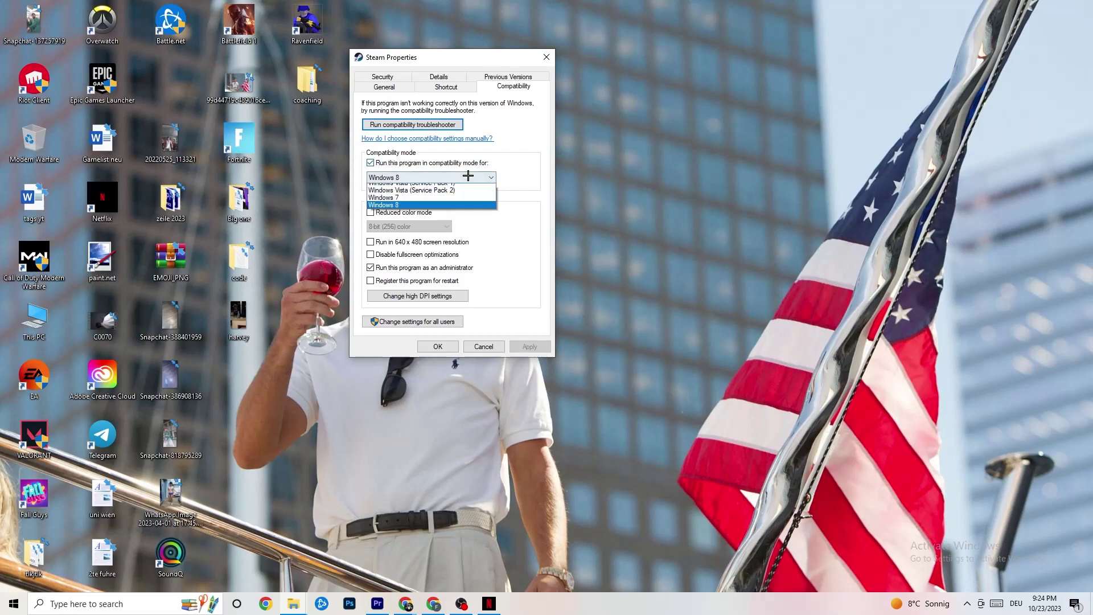
{"action": "left_click", "coordinate": [495, 163]}
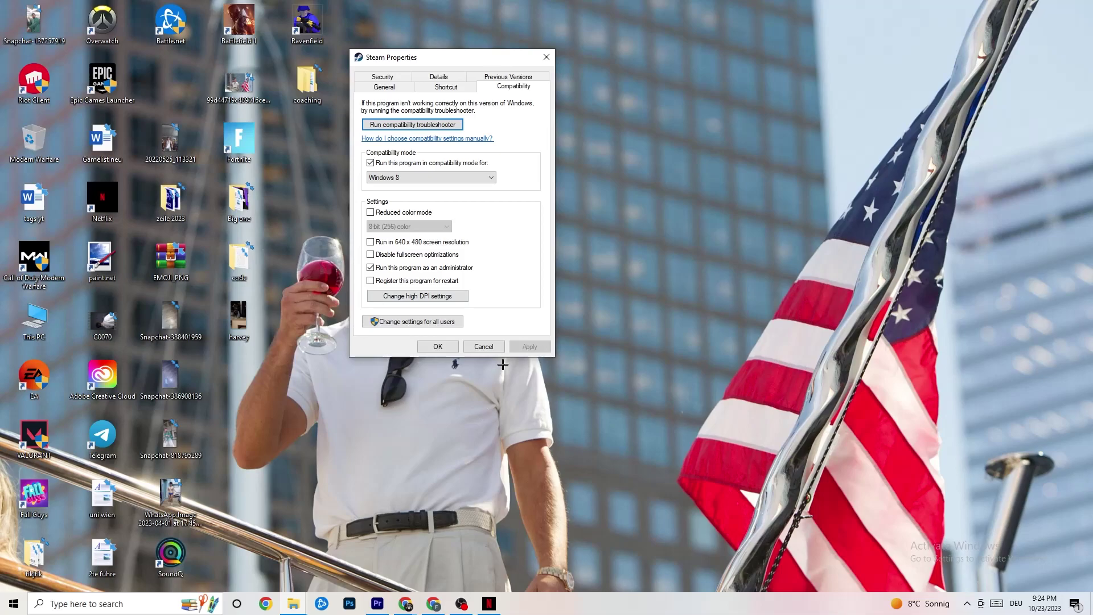
{"action": "left_click", "coordinate": [437, 346]}
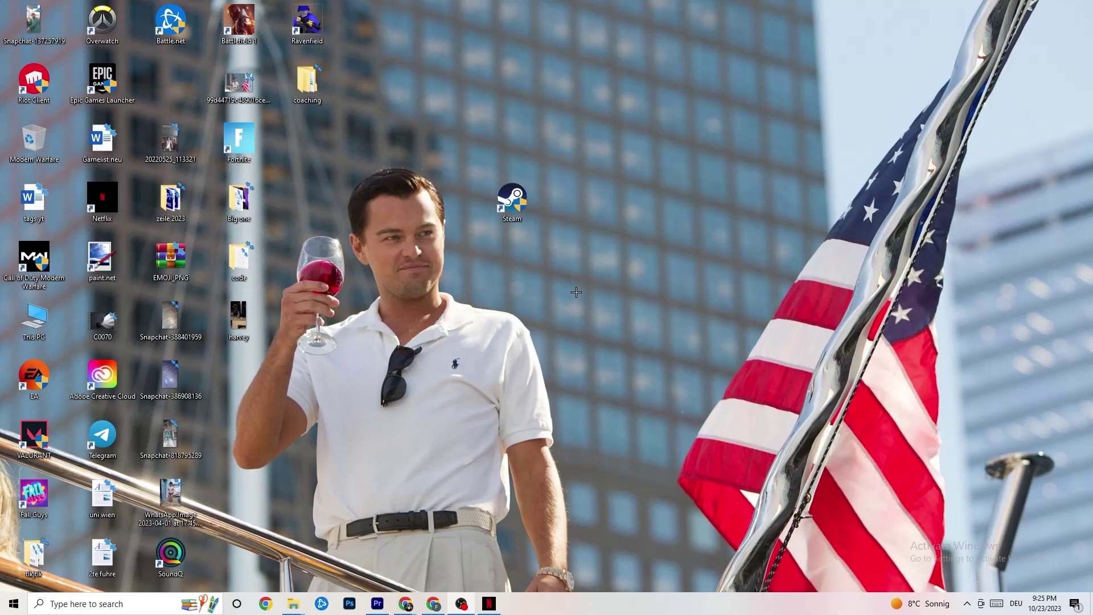
{"action": "right_click", "coordinate": [528, 215]}
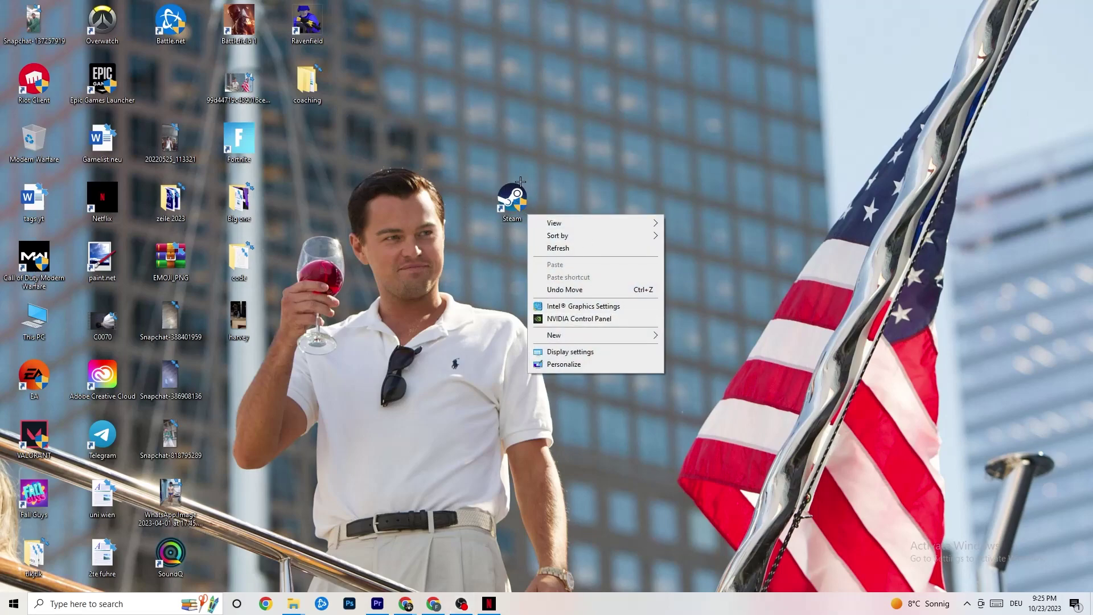
{"action": "right_click", "coordinate": [545, 116]}
{"action": "right_click", "coordinate": [540, 111]}
{"action": "left_click", "coordinate": [337, 315]}
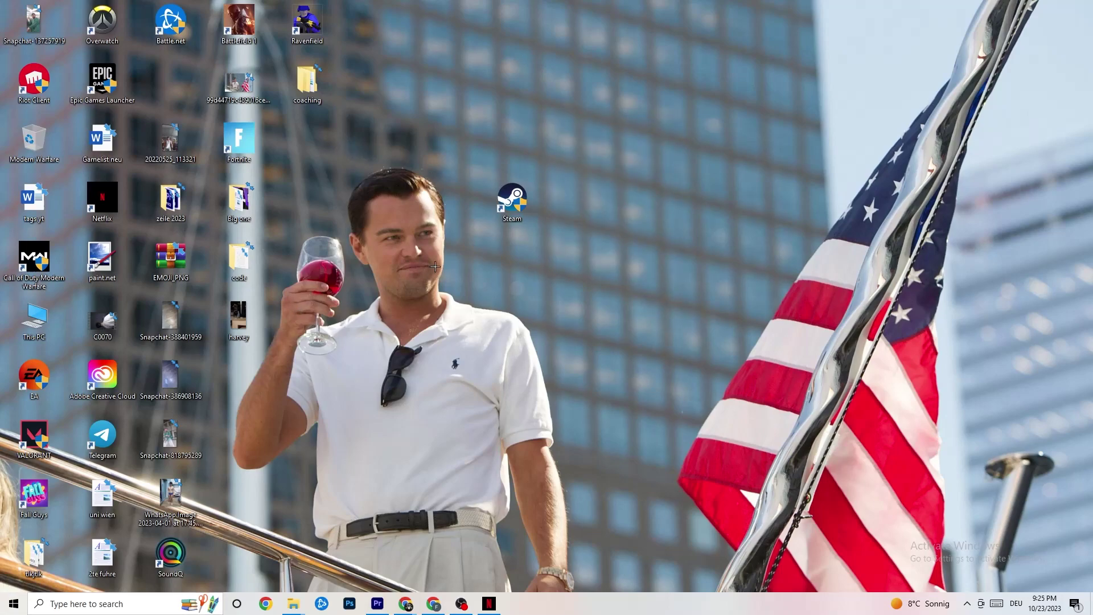
Open Task Manager and maximize its window to show the full list of running processes
{"action": "left_click", "coordinate": [512, 199]}
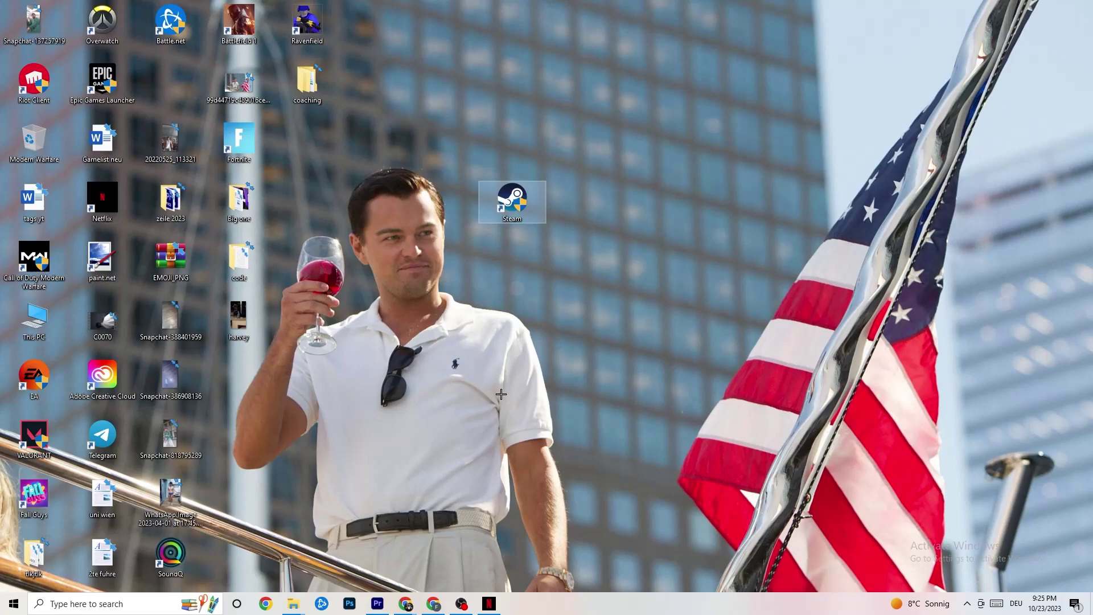
{"action": "right_click", "coordinate": [606, 611]}
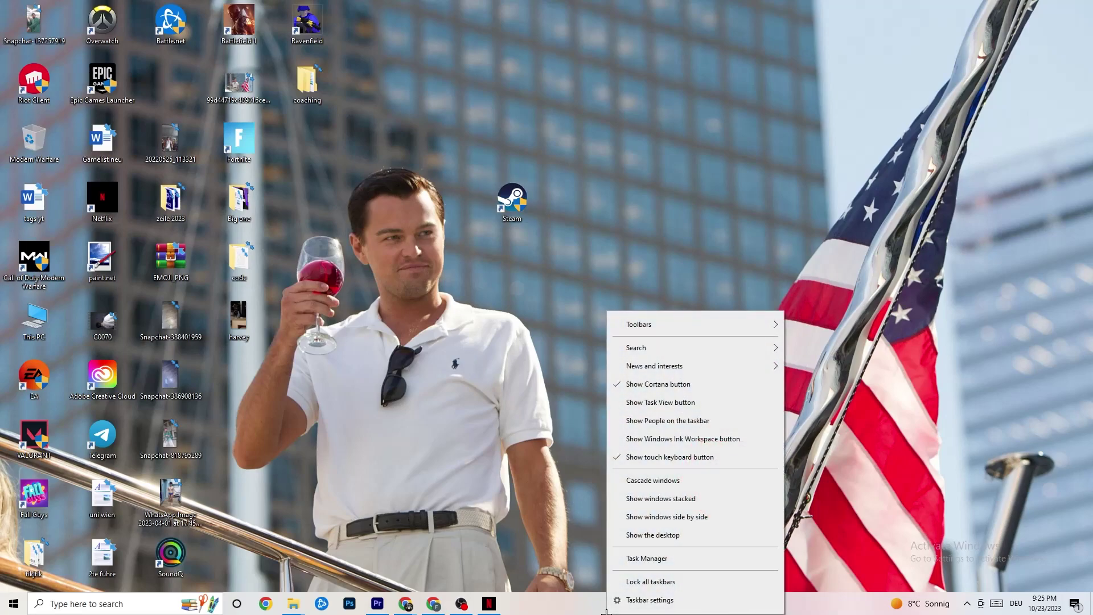
{"action": "left_click", "coordinate": [672, 559]}
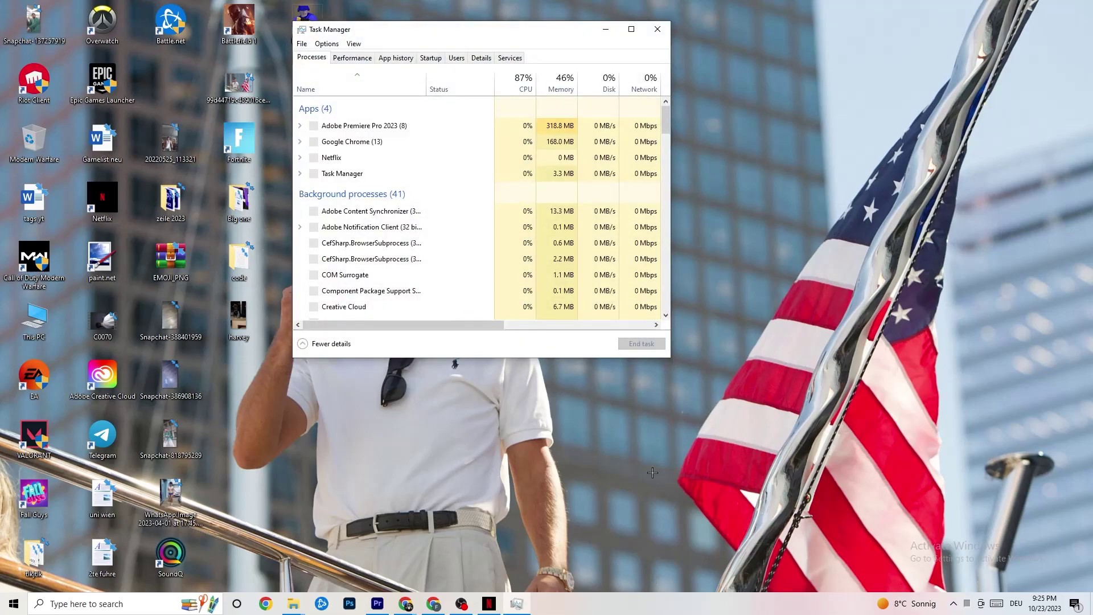
{"action": "double_click", "coordinate": [631, 28]}
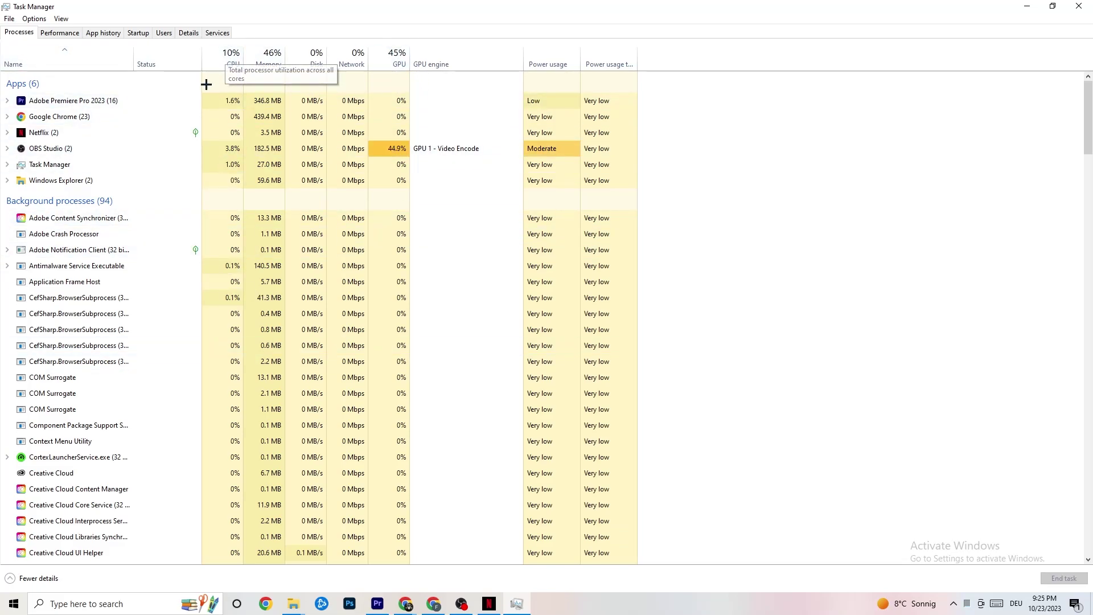
Check the actions available for the running Windows Explorer process and for the Pivot Software Support startup entry
{"action": "right_click", "coordinate": [72, 182]}
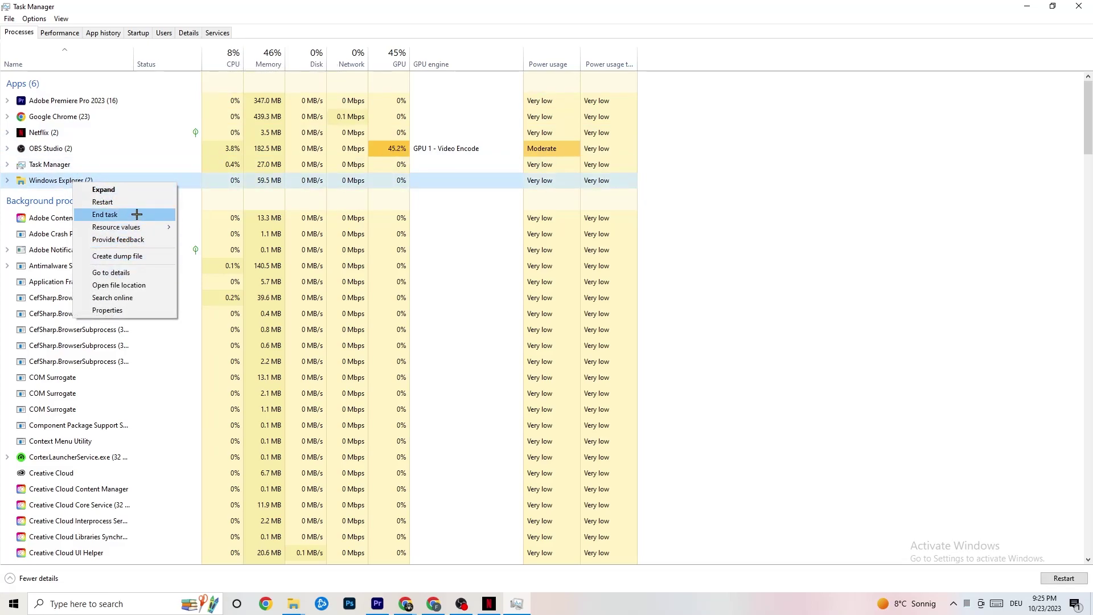
{"action": "left_click", "coordinate": [771, 168]}
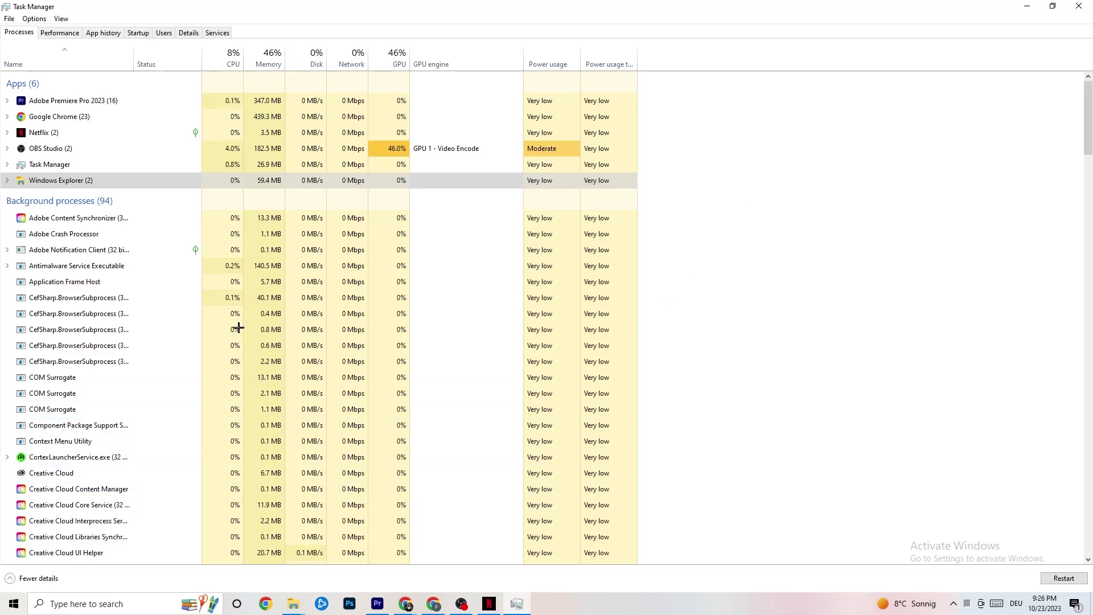
{"action": "left_click", "coordinate": [139, 33]}
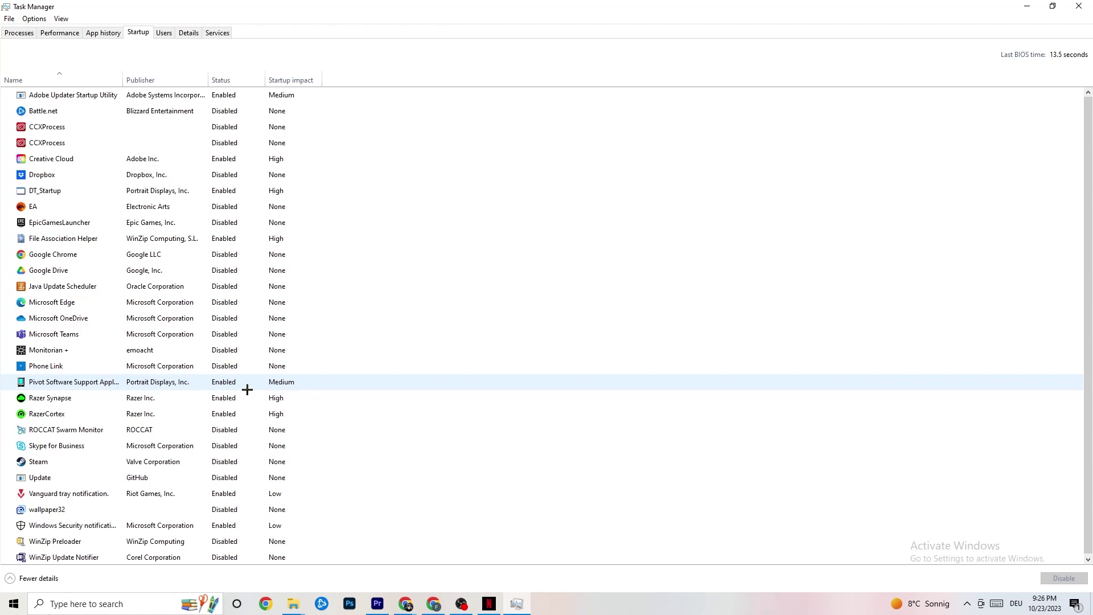
{"action": "right_click", "coordinate": [220, 382]}
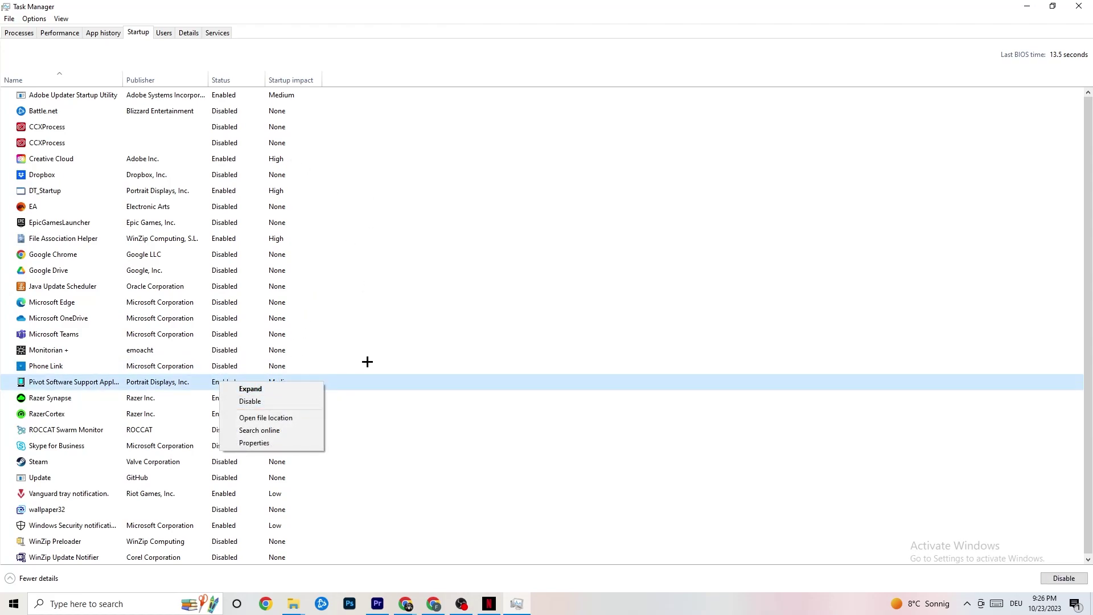
Check the priority levels available for the Adobe Premiere Pro process in the detailed process list, and close Task Manager
{"action": "left_click", "coordinate": [188, 33]}
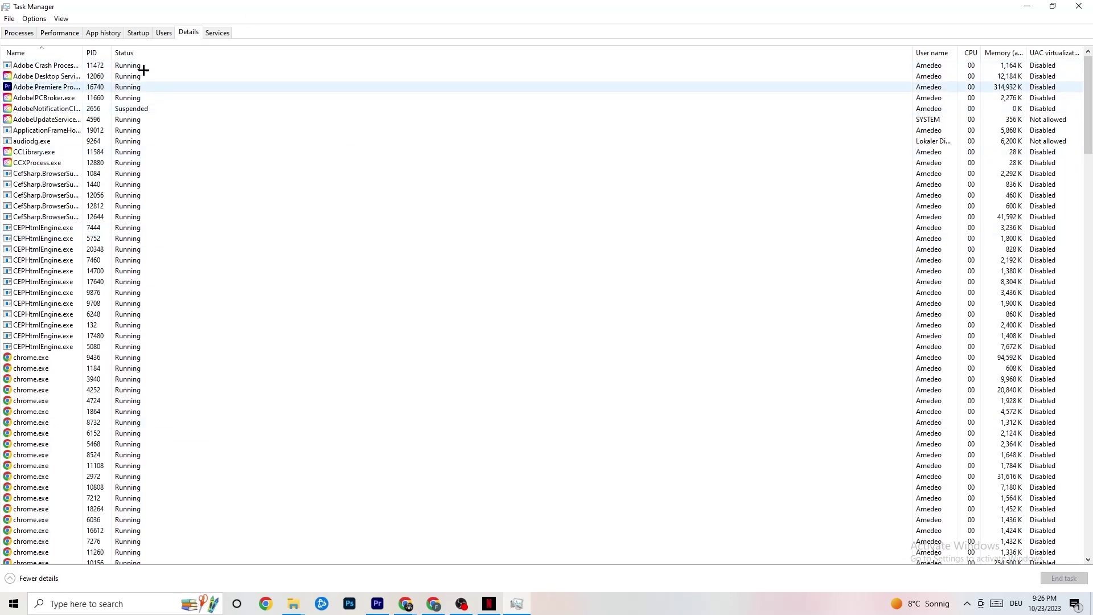
{"action": "right_click", "coordinate": [47, 91]}
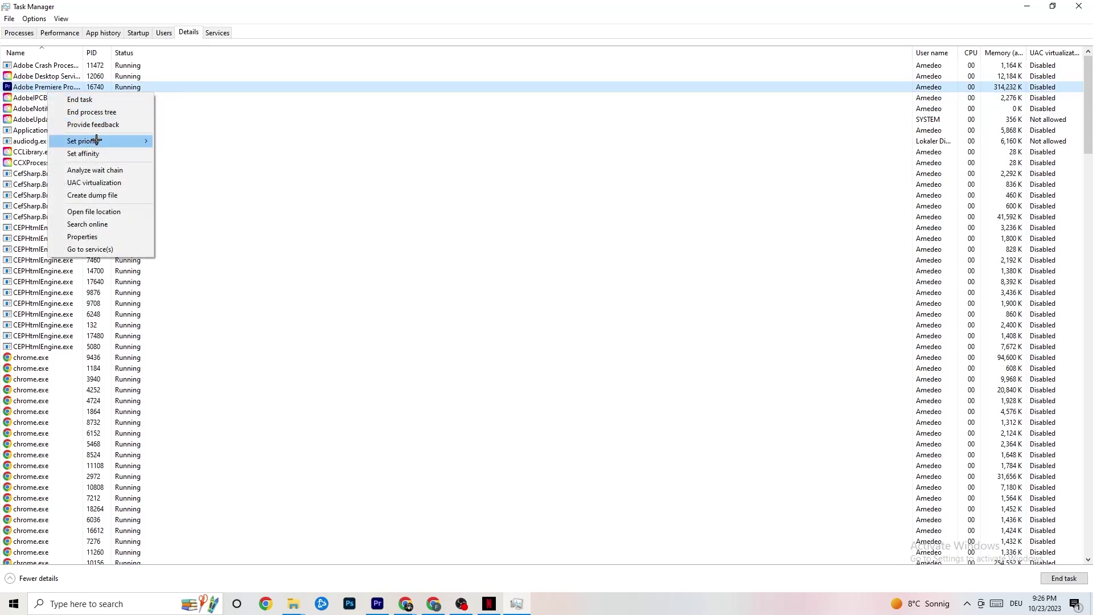
{"action": "mouse_move", "coordinate": [96, 141]}
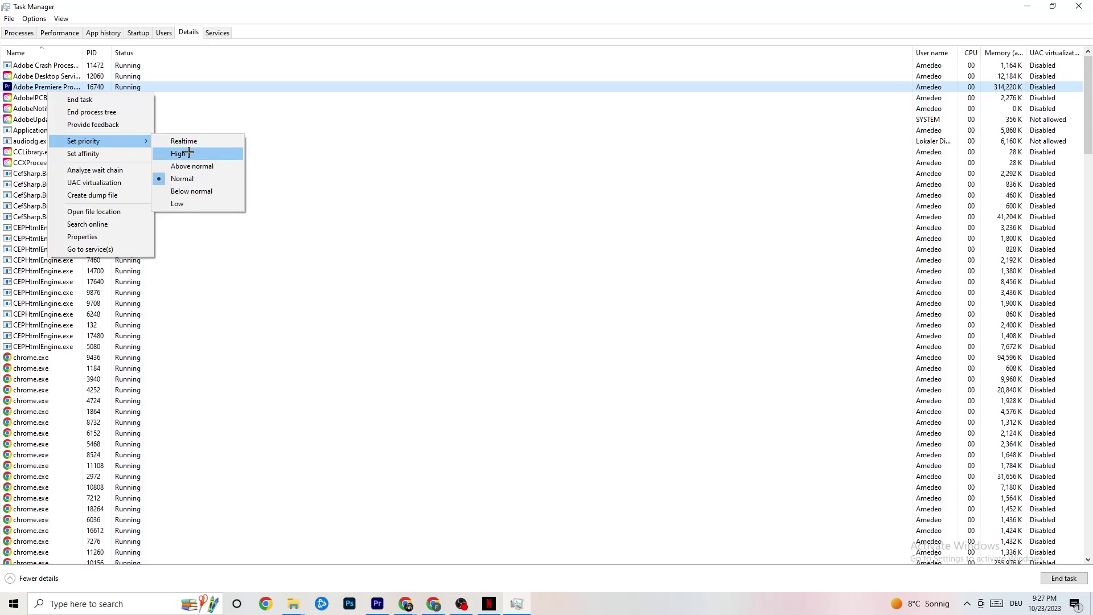
{"action": "left_click", "coordinate": [336, 108]}
{"action": "left_click", "coordinate": [1078, 6]}
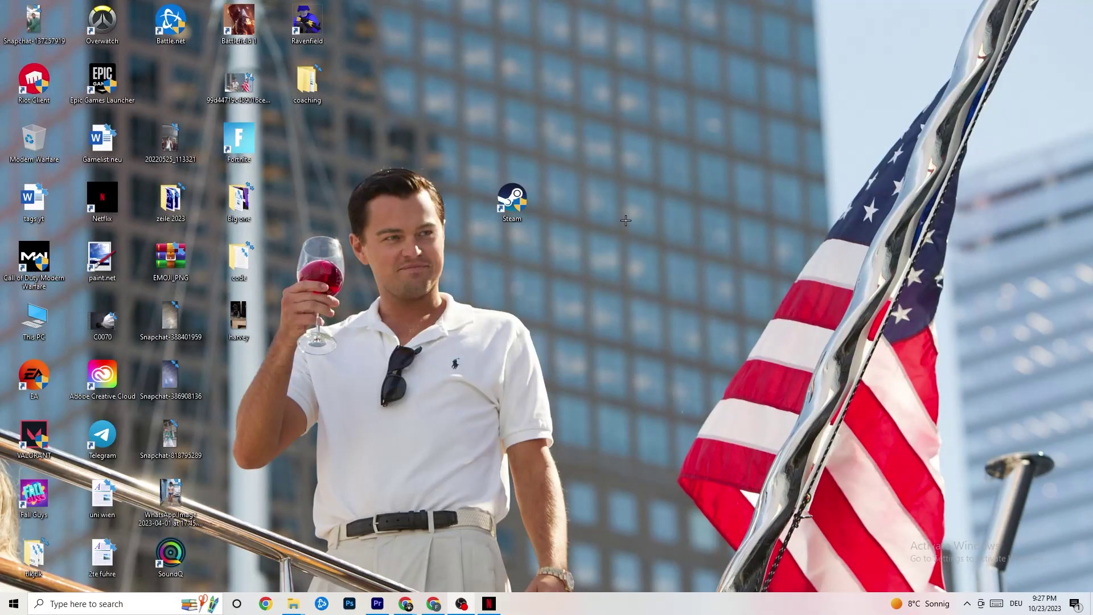
Open NVIDIA Control Panel and review the 3D image settings with preview, including the advanced and preference-emphasizing options
{"action": "right_click", "coordinate": [612, 108]}
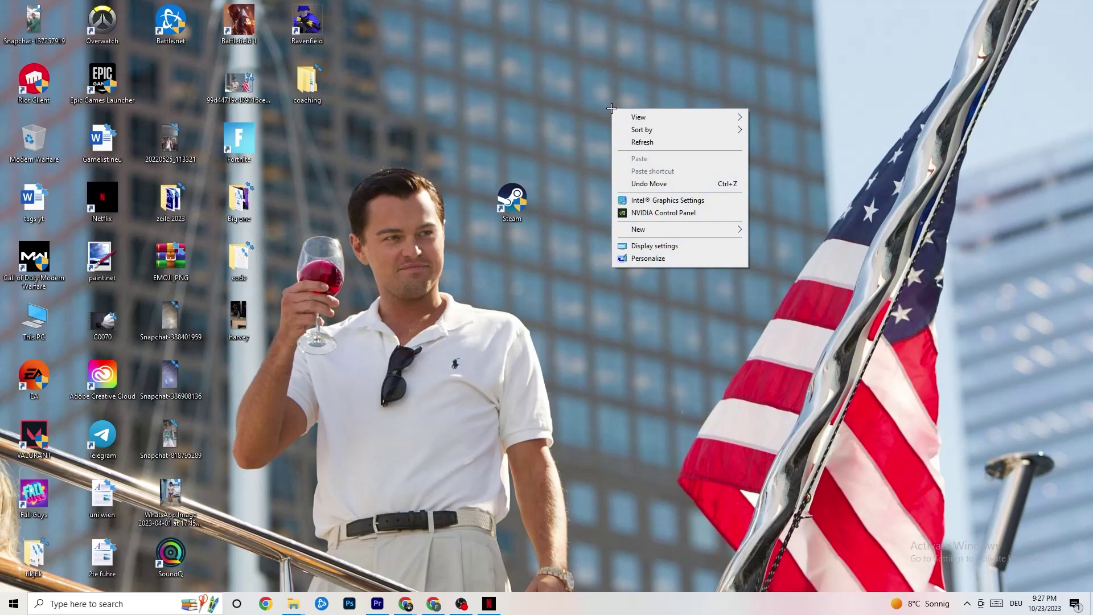
{"action": "left_click", "coordinate": [647, 214]}
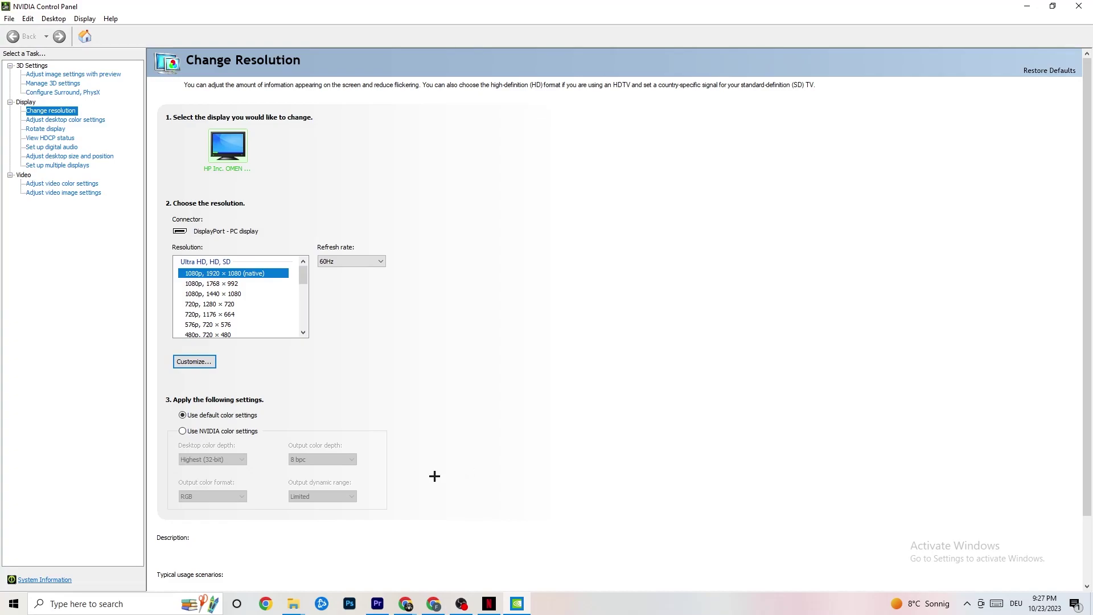
{"action": "left_click", "coordinate": [61, 76]}
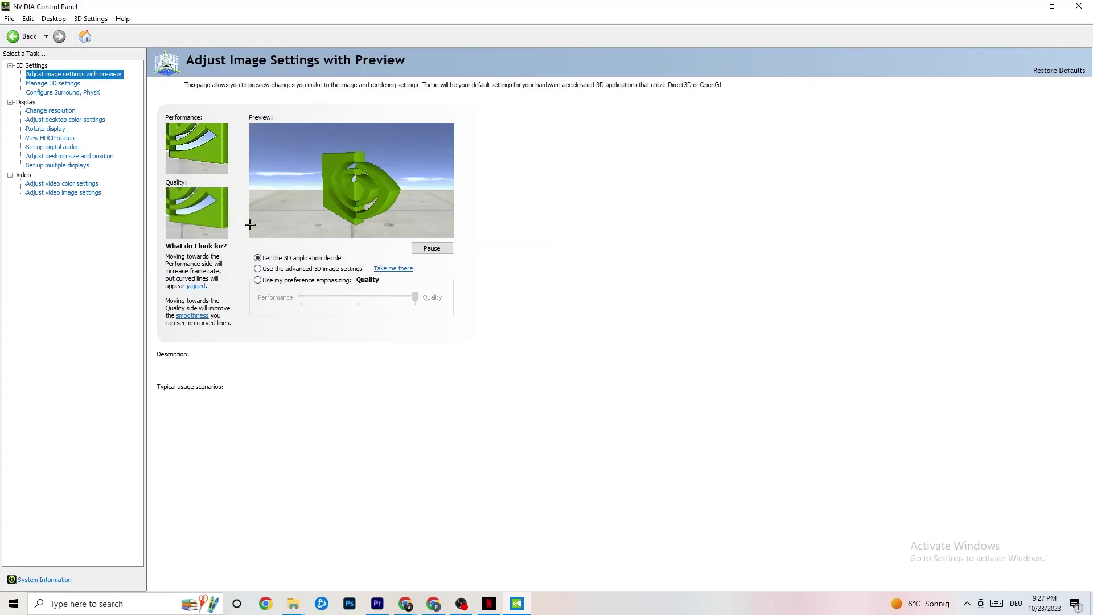
{"action": "mouse_move", "coordinate": [393, 268]}
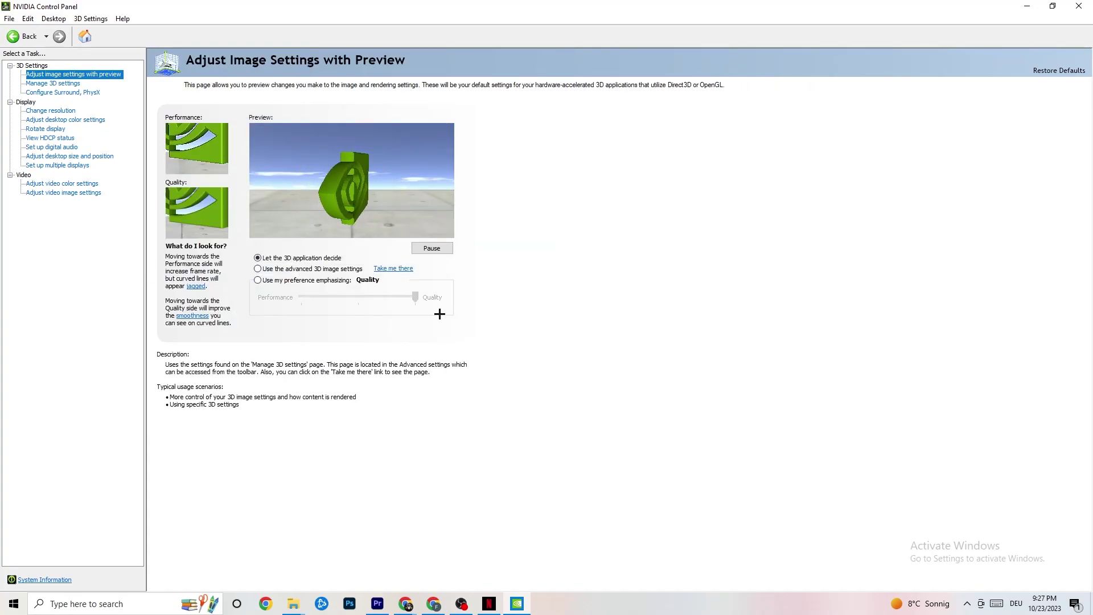
{"action": "mouse_move", "coordinate": [260, 283]}
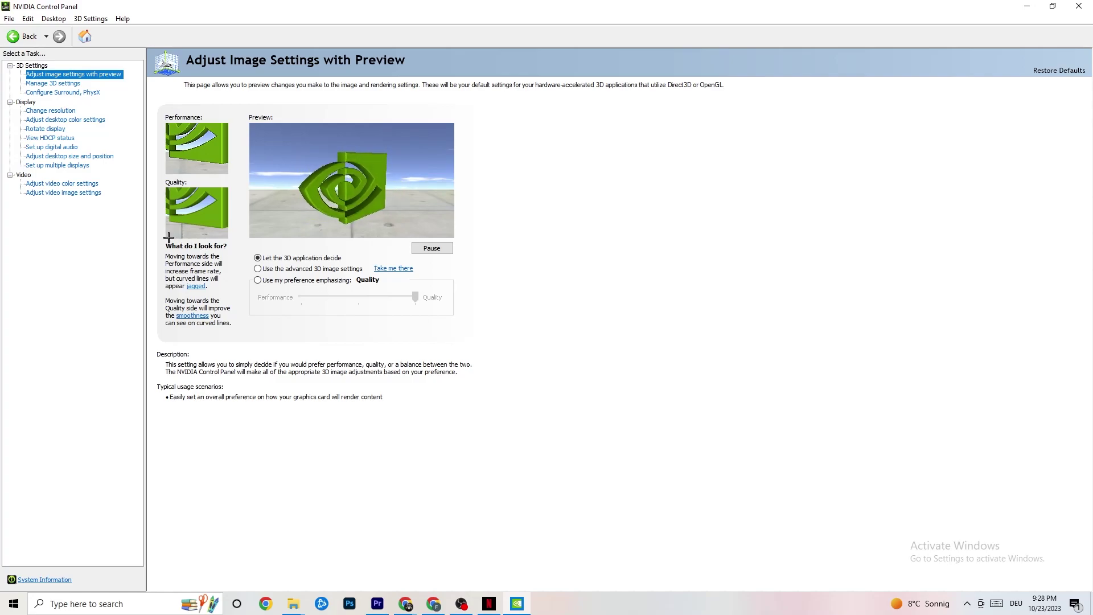
Review the display resolution and refresh rate settings, including the Customize option, and close NVIDIA Control Panel
{"action": "left_click", "coordinate": [42, 113]}
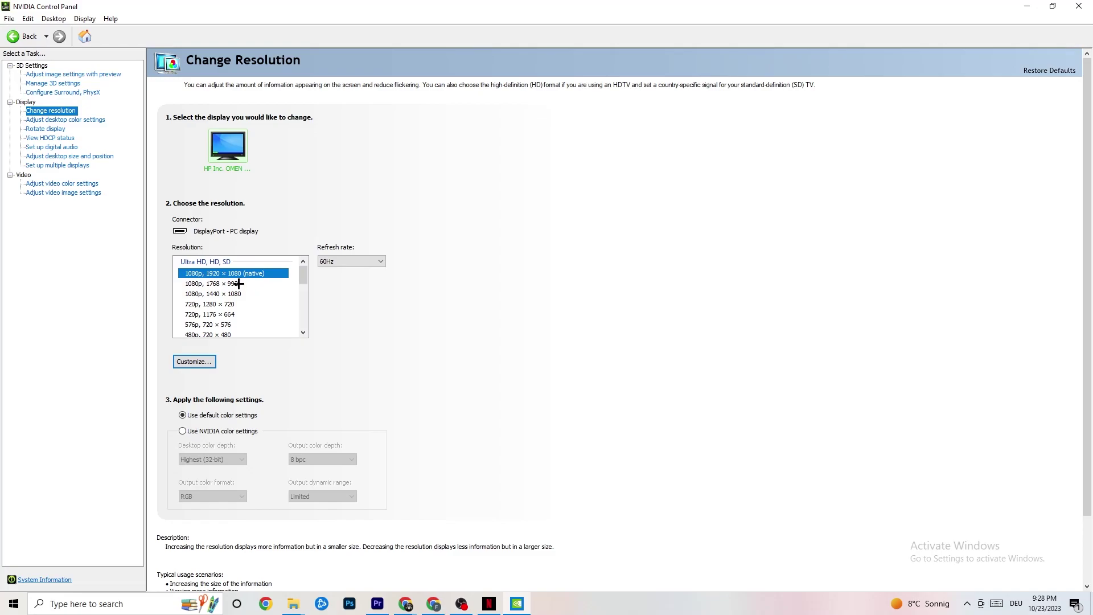
{"action": "left_click", "coordinate": [198, 361]}
{"action": "left_click", "coordinate": [1078, 6]}
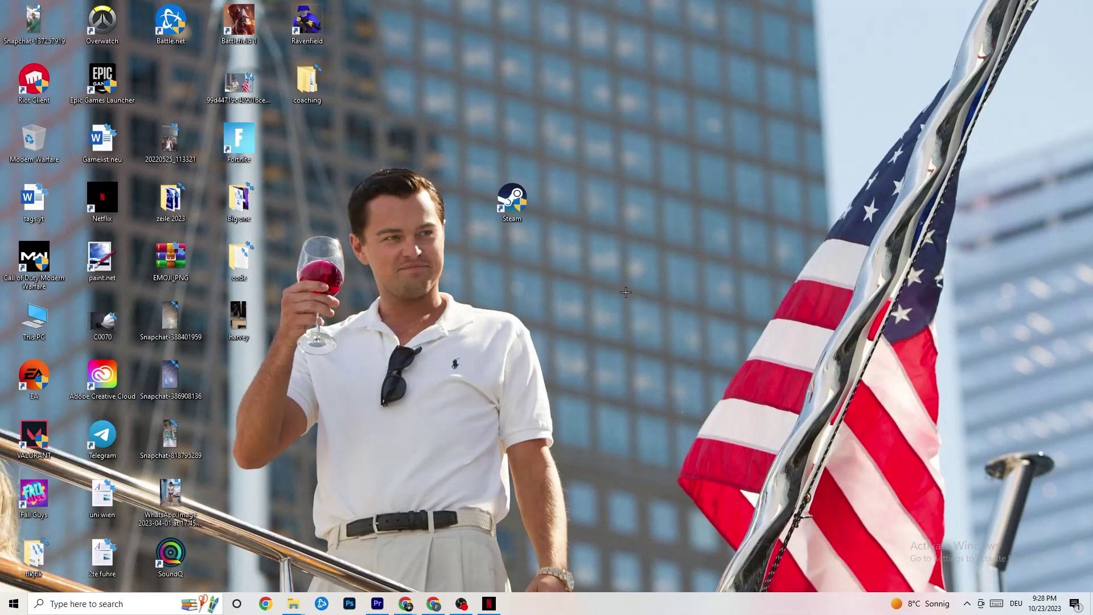